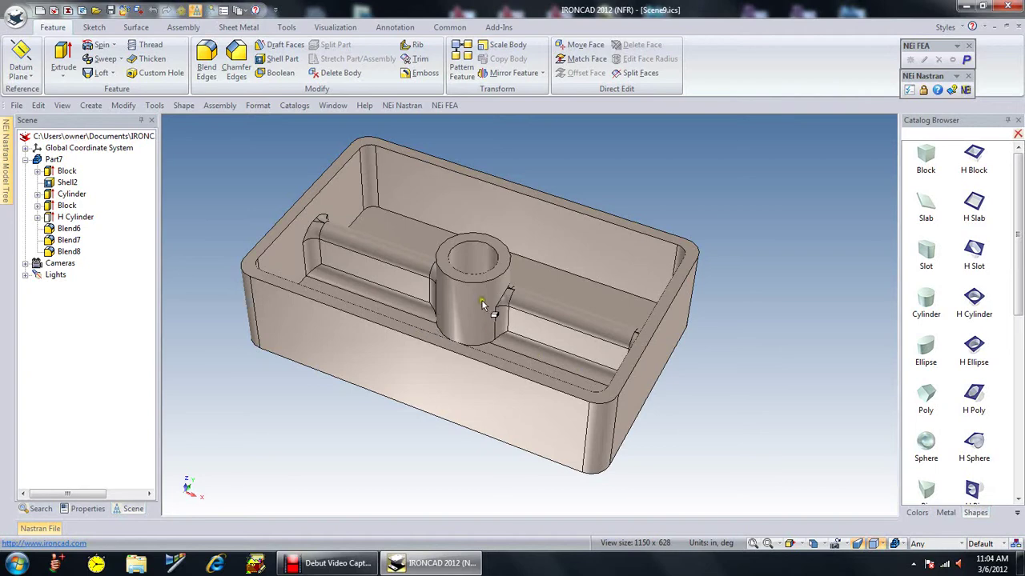
Create a new drawing document from the ANSI C Size template.
{"action": "middle_click_drag", "start_coordinate": [481, 299], "coordinate": [499, 288]}
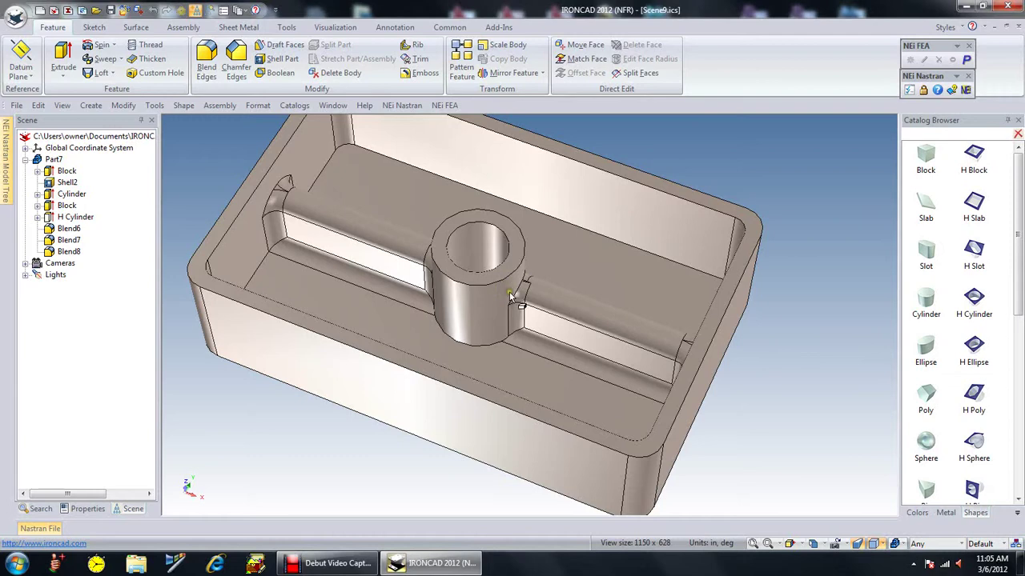
{"action": "middle_click_drag", "start_coordinate": [501, 292], "coordinate": [516, 281]}
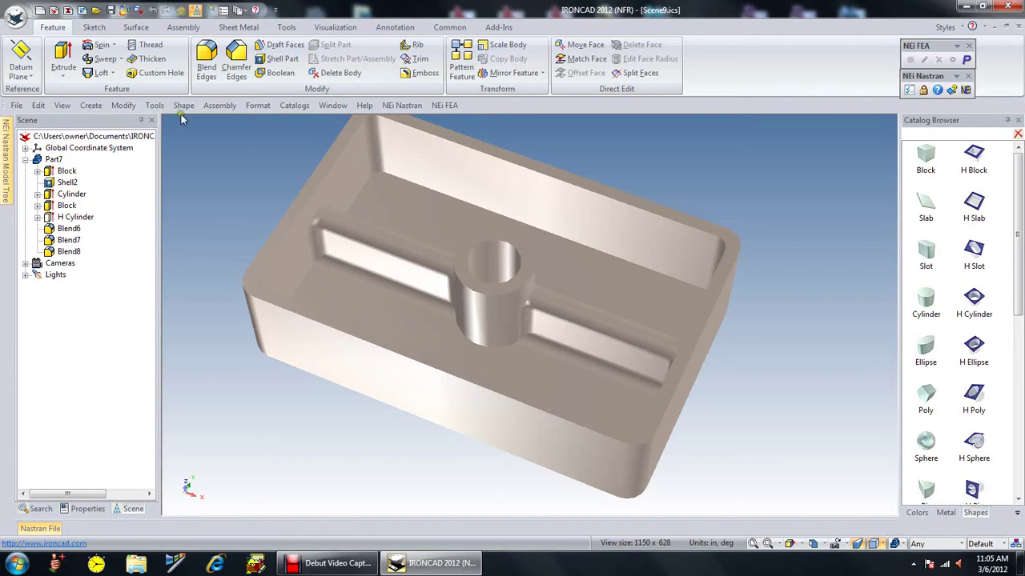
{"action": "left_click", "coordinate": [15, 20]}
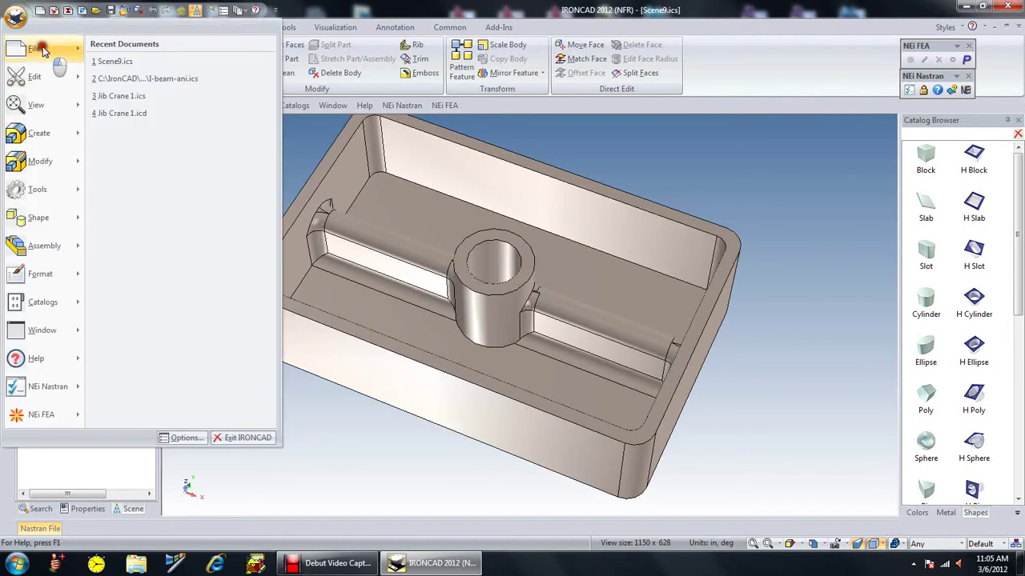
{"action": "mouse_move", "coordinate": [42, 48]}
{"action": "left_click", "coordinate": [124, 47]}
{"action": "left_click", "coordinate": [42, 68]}
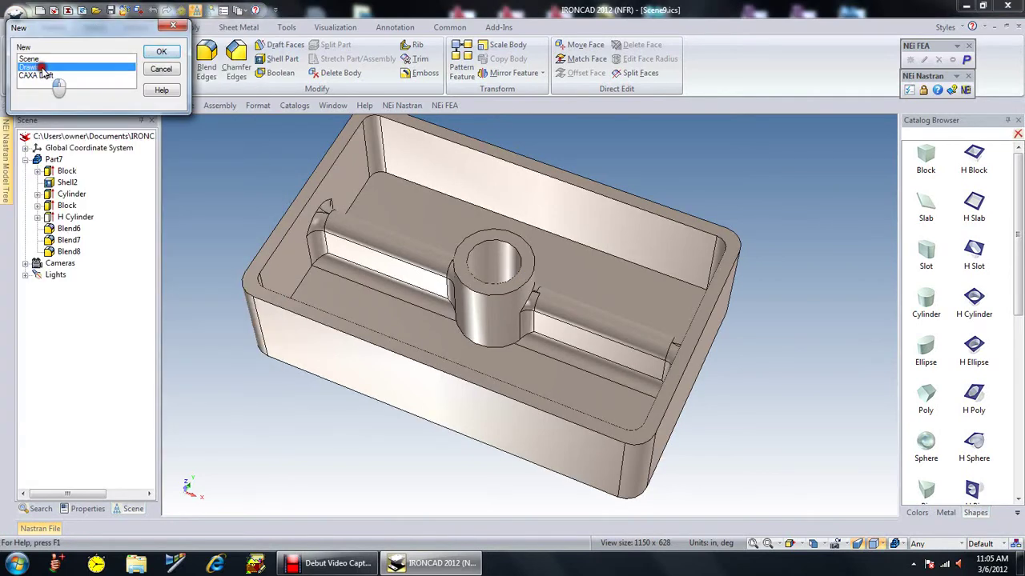
{"action": "left_click", "coordinate": [162, 51]}
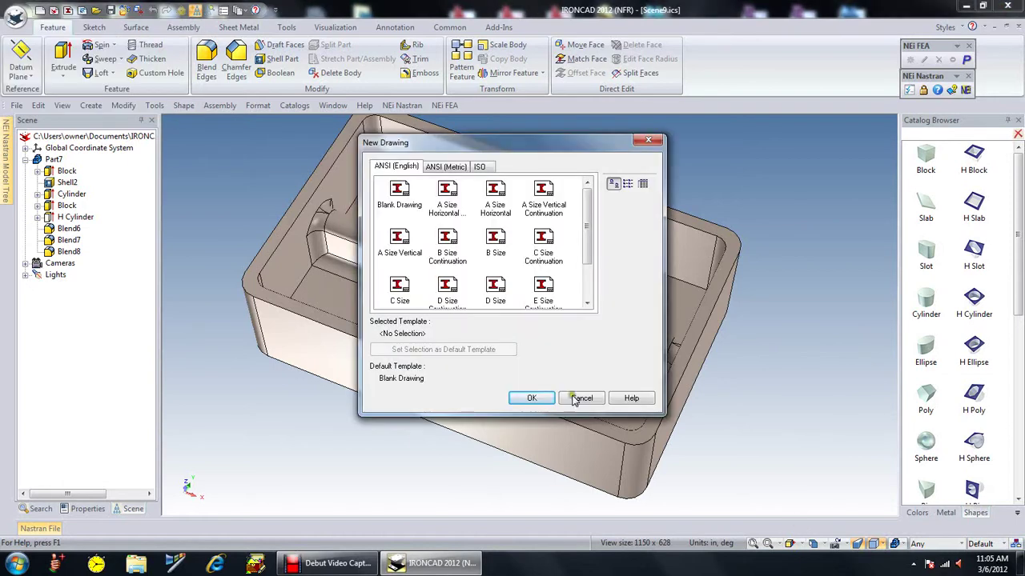
{"action": "left_click", "coordinate": [398, 295]}
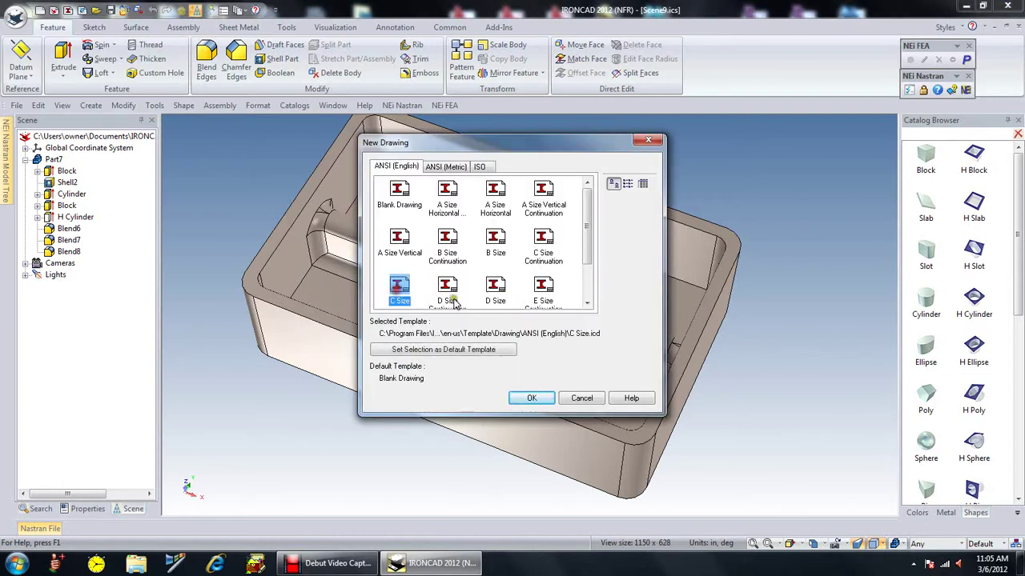
{"action": "left_click", "coordinate": [532, 398]}
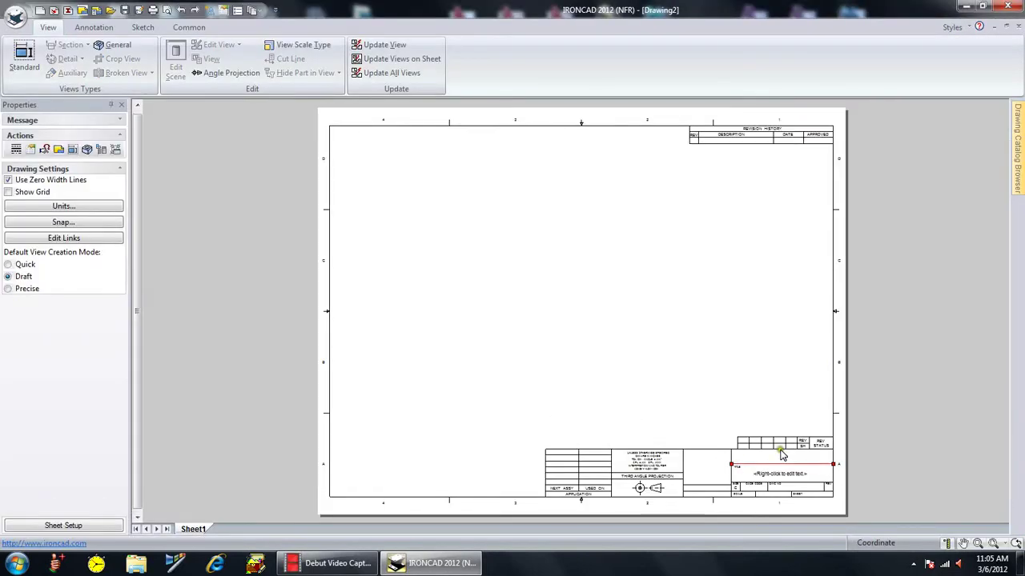
Replace the title block's placeholder text with the company name 'CAD Concepts, Inc.'.
{"action": "double_click", "coordinate": [792, 474]}
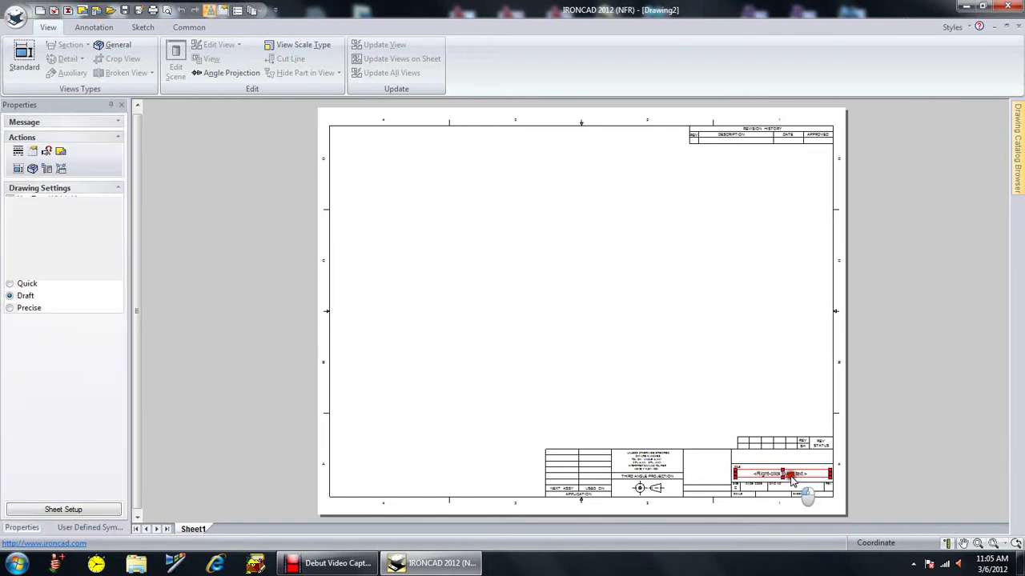
{"action": "type", "text": "CAD"}
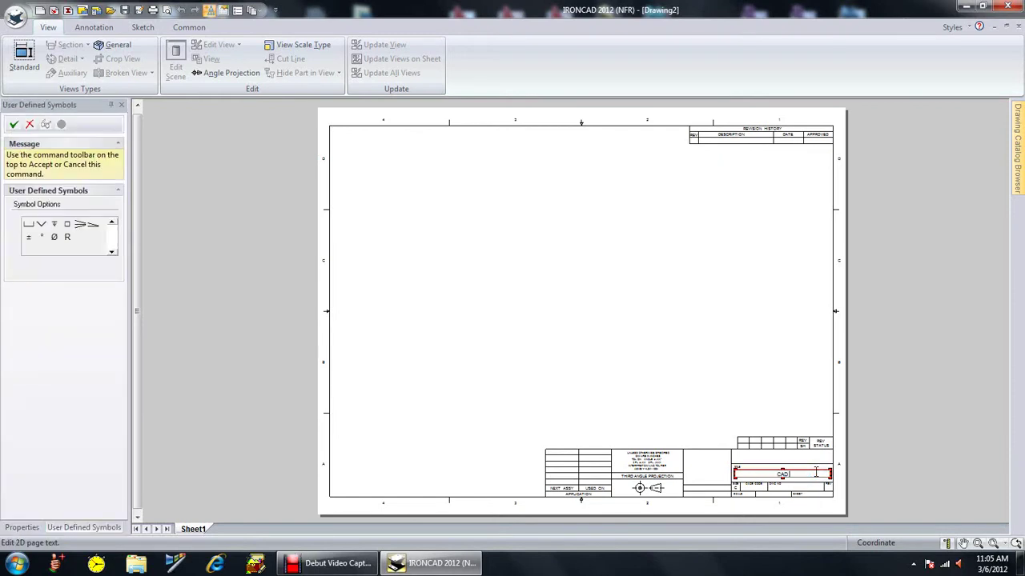
{"action": "type", "text": " Comcepts, Inc."}
{"action": "left_click_drag", "start_coordinate": [863, 451], "coordinate": [264, 190]}
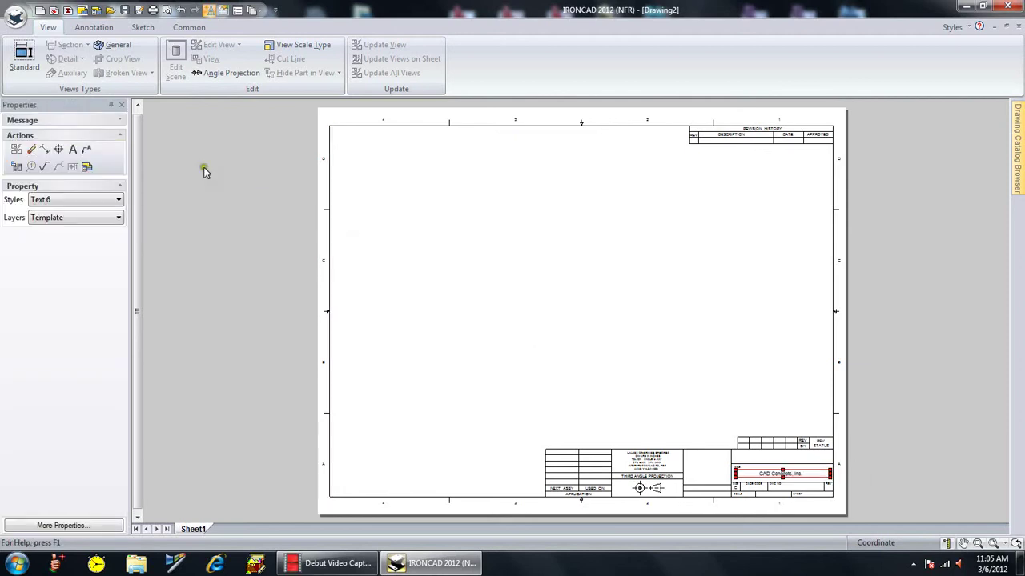
Generate Top, Front, Bottom, Right and T.F.R isometric standard views on the sheet.
{"action": "left_click", "coordinate": [25, 58]}
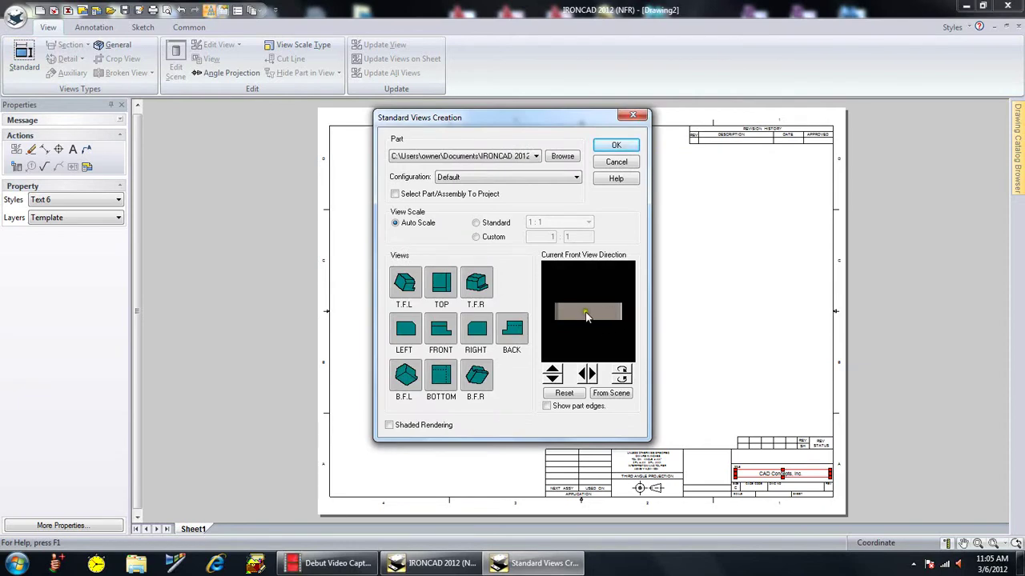
{"action": "left_click", "coordinate": [448, 293]}
{"action": "left_click", "coordinate": [448, 338]}
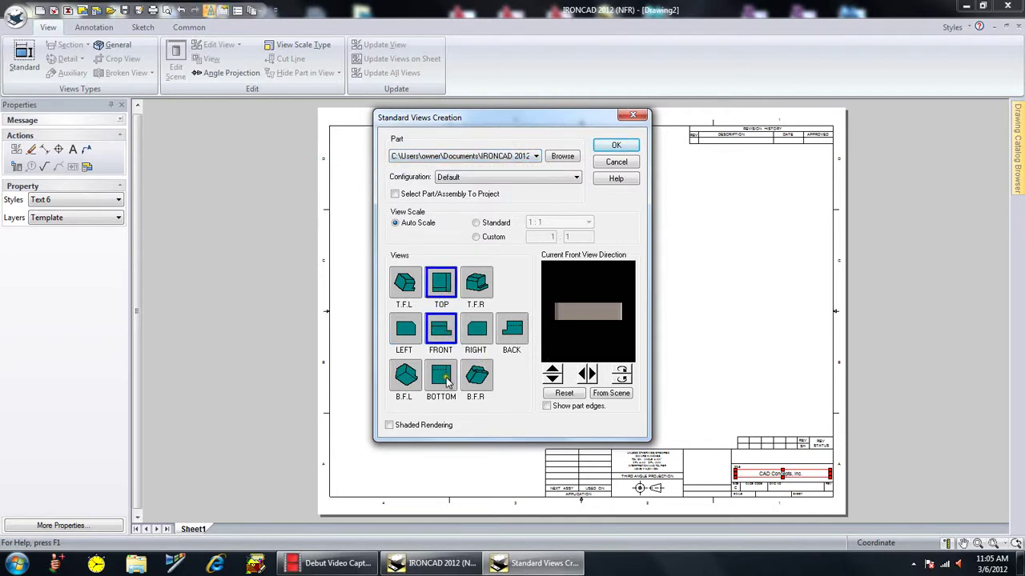
{"action": "left_click", "coordinate": [450, 382]}
{"action": "left_click", "coordinate": [479, 335]}
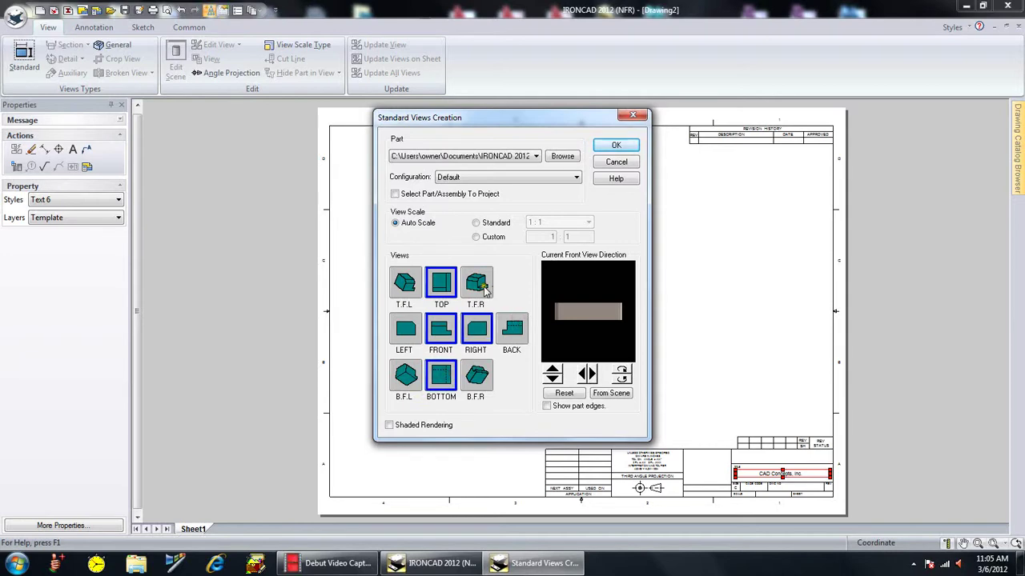
{"action": "left_click", "coordinate": [489, 289]}
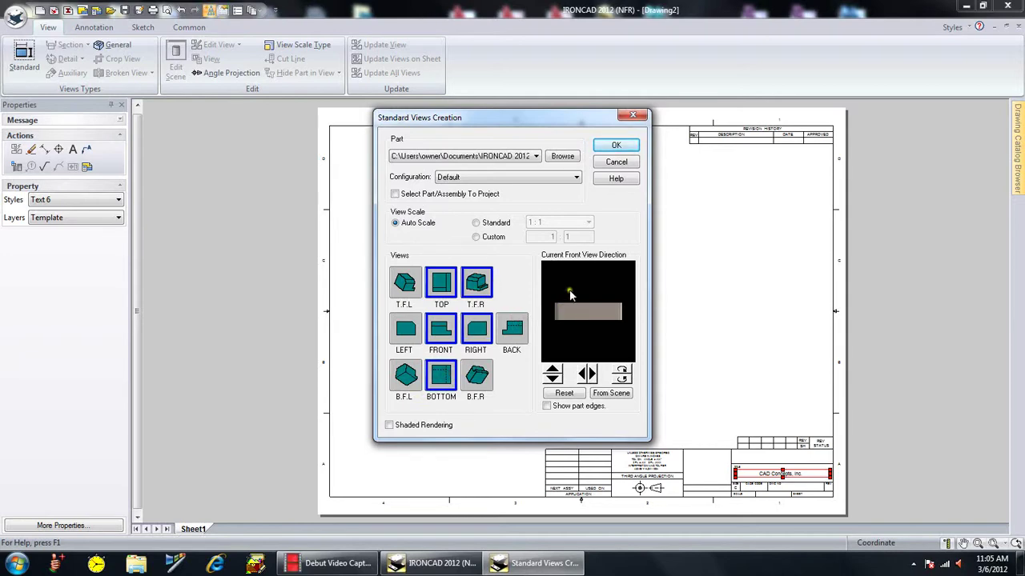
{"action": "left_click", "coordinate": [616, 146]}
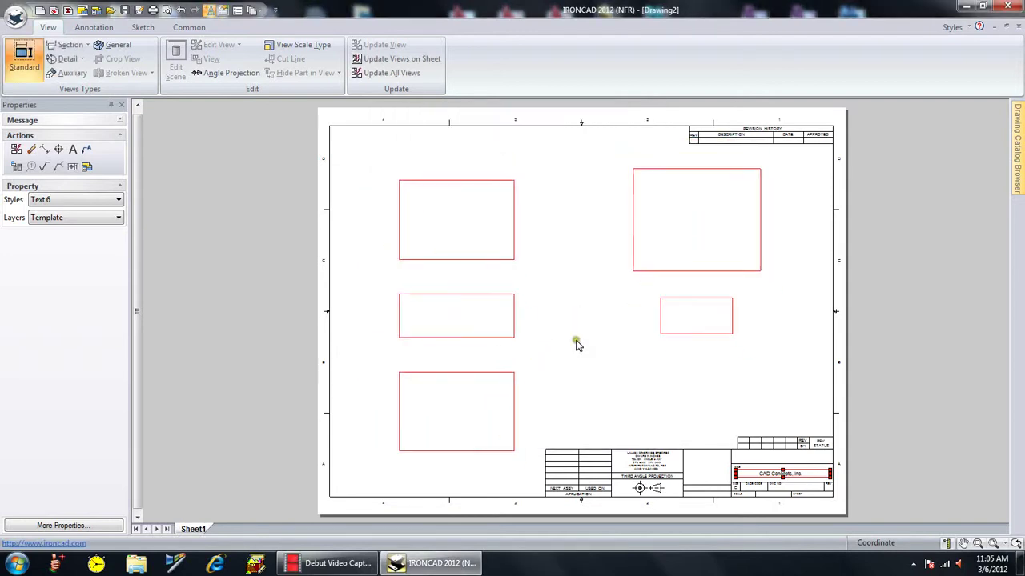
{"action": "left_click", "coordinate": [576, 331]}
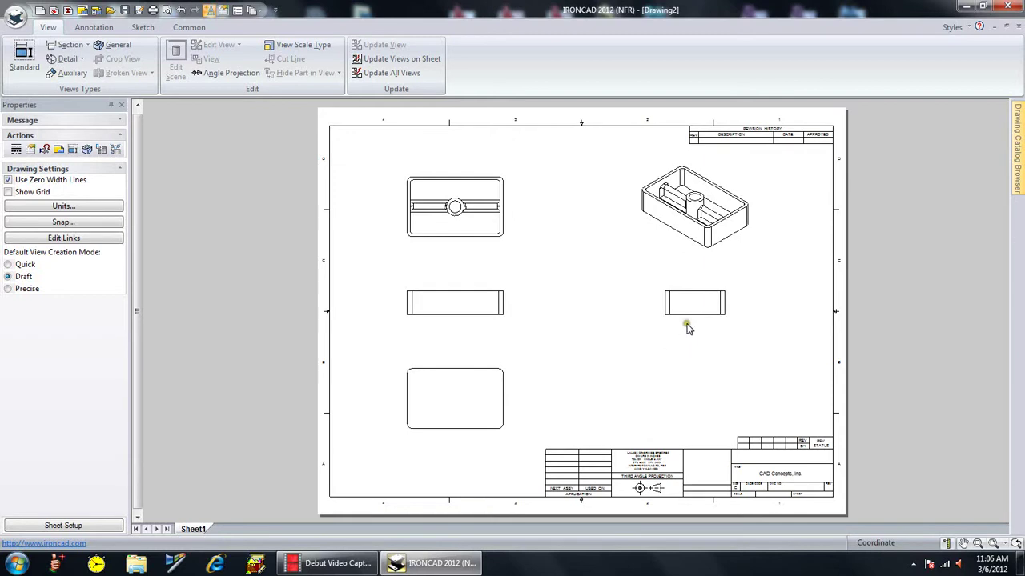
Duplicate the T.F.R isometric view by copying and pasting it.
{"action": "left_click", "coordinate": [705, 239]}
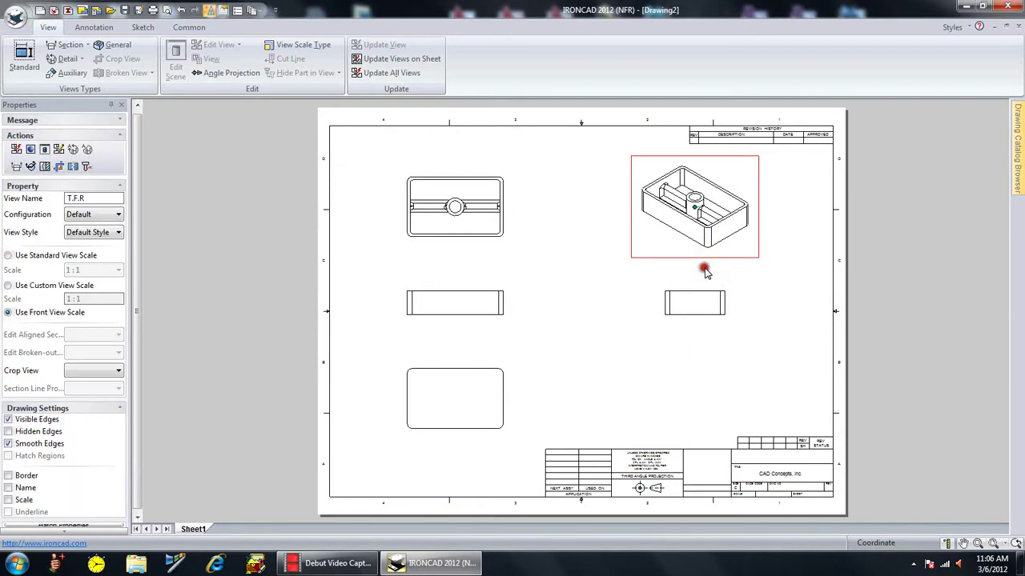
{"action": "left_click", "coordinate": [675, 253]}
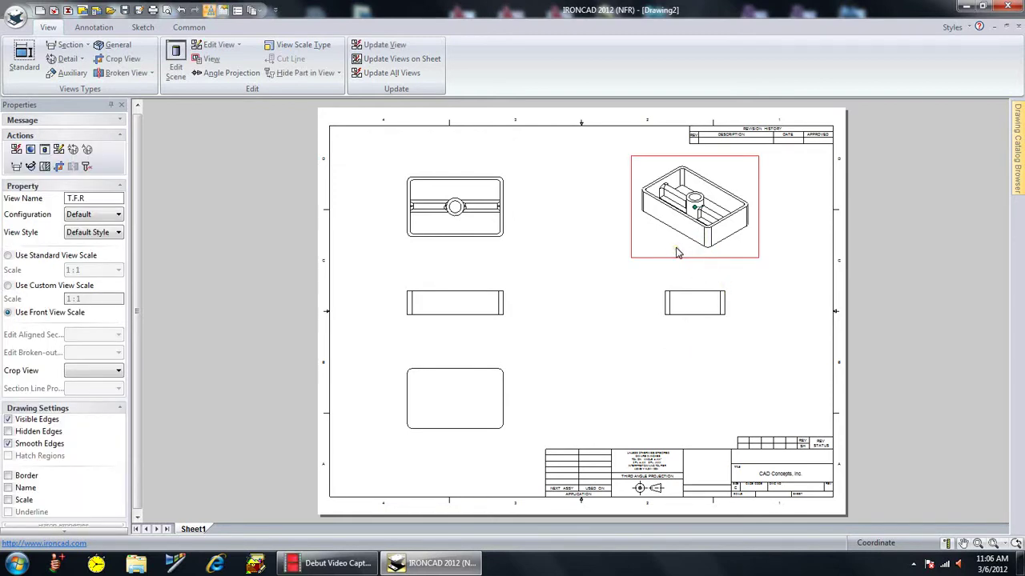
{"action": "right_click", "coordinate": [677, 248]}
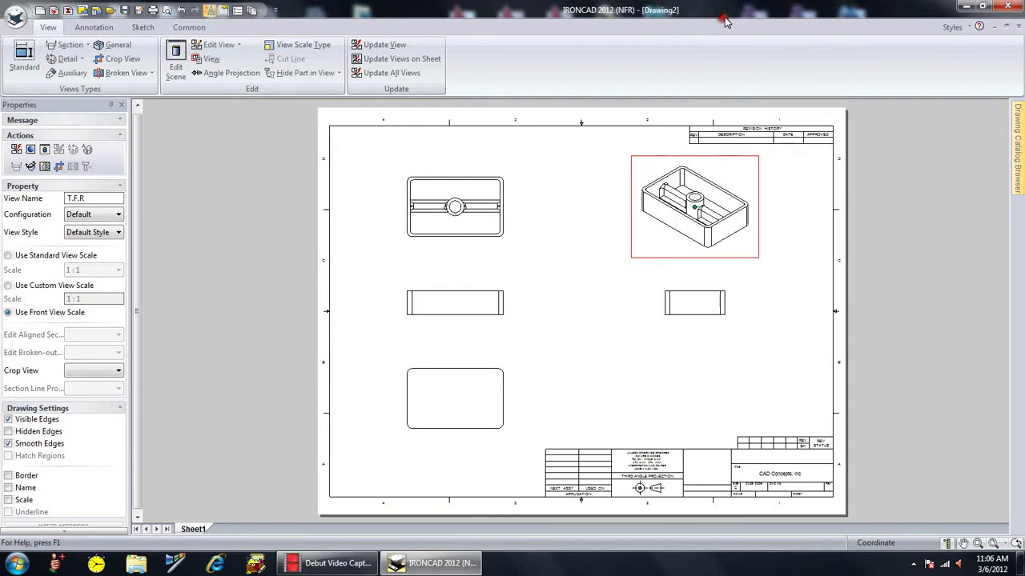
{"action": "left_click", "coordinate": [720, 22]}
{"action": "right_click", "coordinate": [679, 249]}
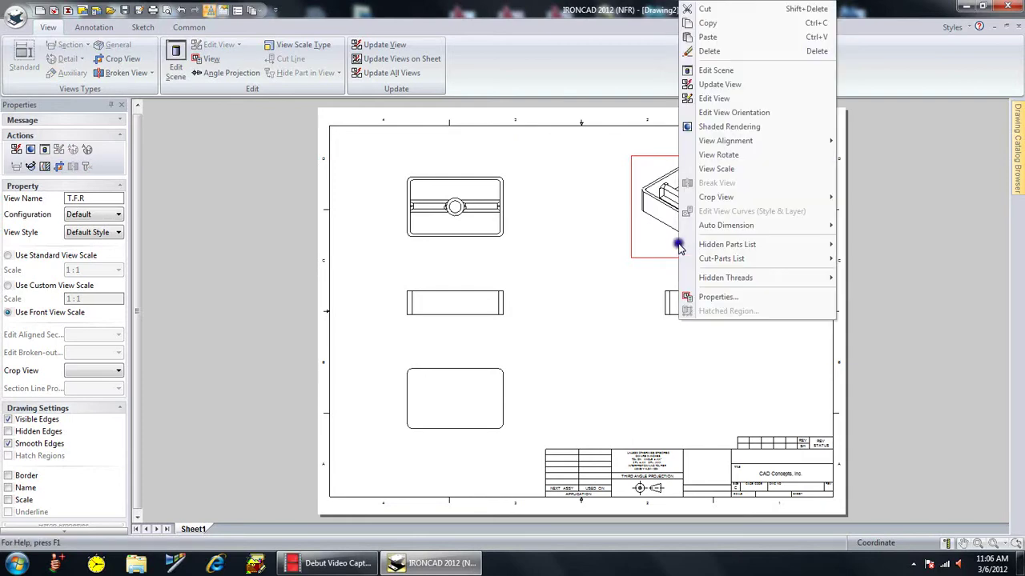
{"action": "left_click", "coordinate": [721, 34]}
Arrange the two isometric views side by side at the sheet's upper right.
{"action": "left_click_drag", "start_coordinate": [671, 254], "coordinate": [564, 258]}
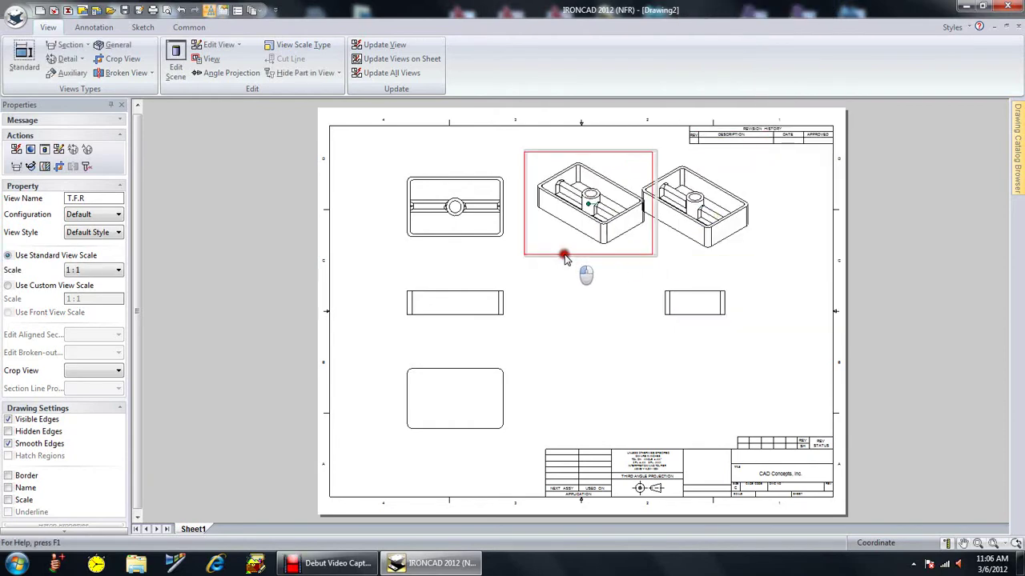
{"action": "left_click", "coordinate": [724, 255]}
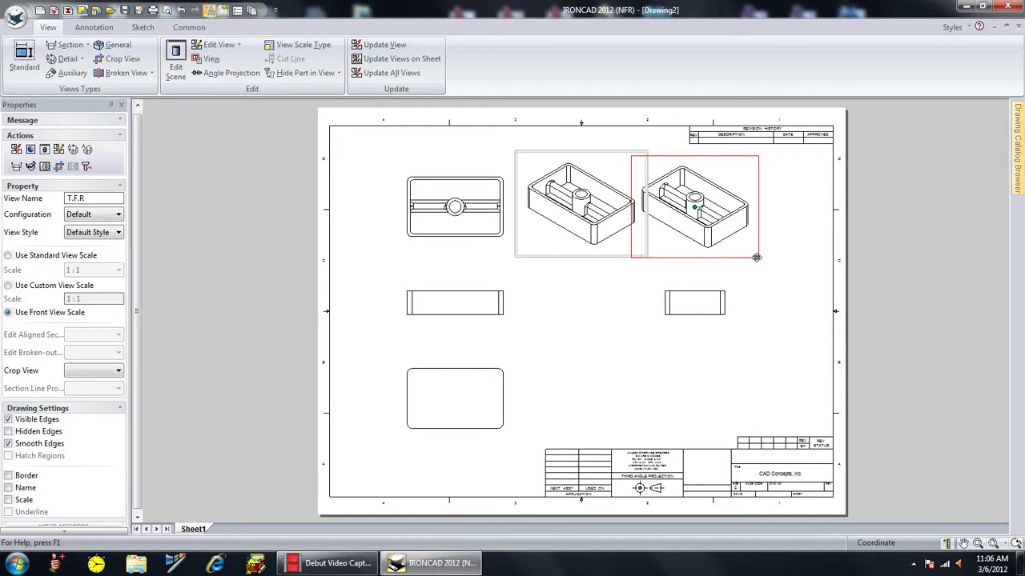
{"action": "left_click_drag", "start_coordinate": [757, 256], "coordinate": [830, 257]}
{"action": "left_click", "coordinate": [647, 259]}
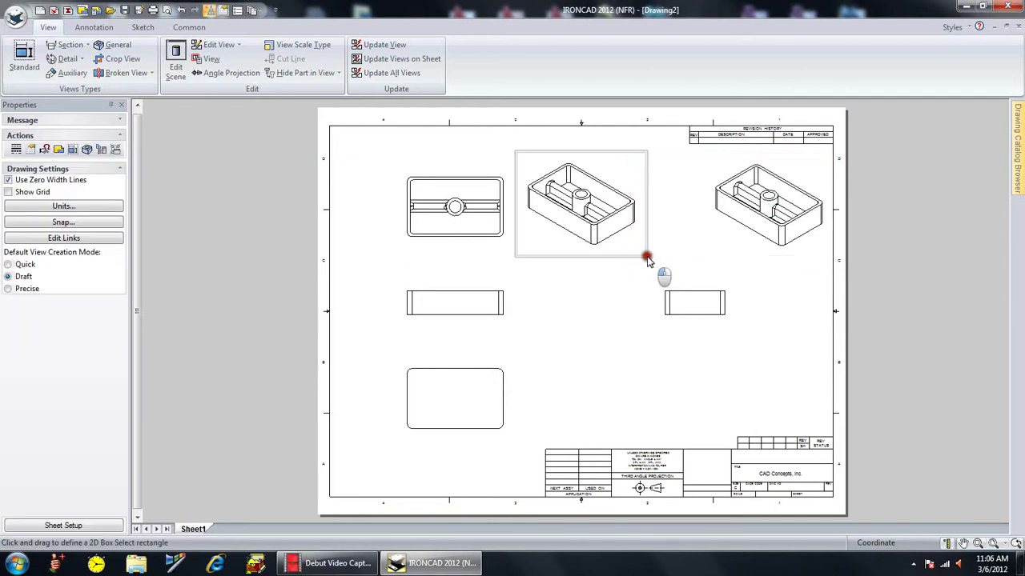
{"action": "left_click", "coordinate": [643, 254]}
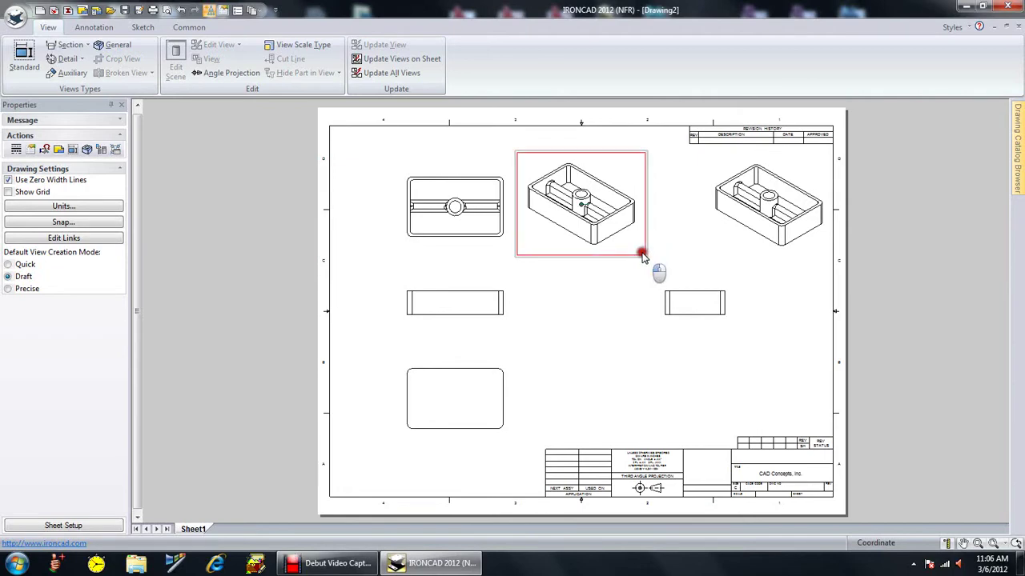
{"action": "left_click_drag", "start_coordinate": [643, 255], "coordinate": [708, 256]}
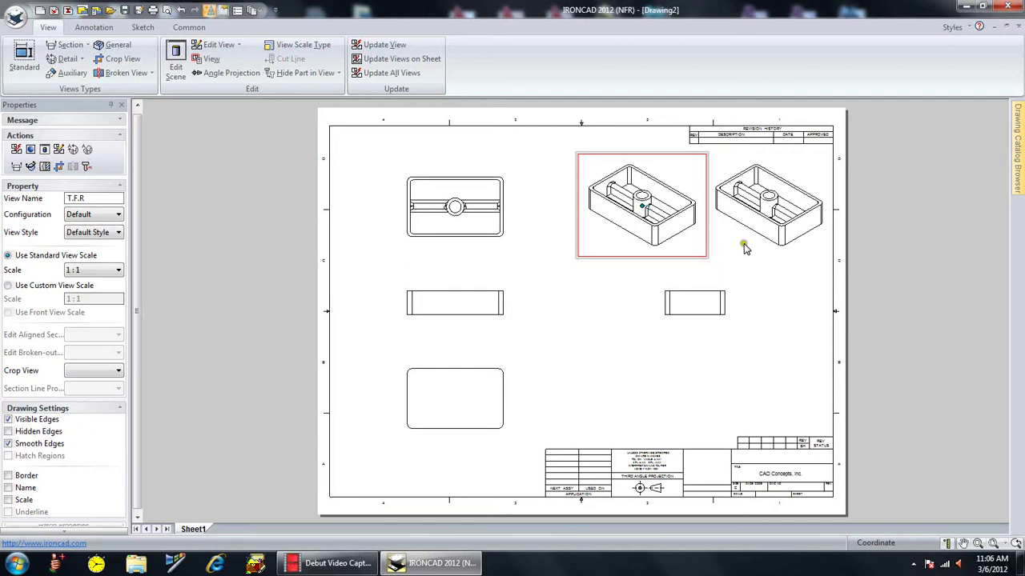
Switch the left isometric view to shaded rendering.
{"action": "right_click", "coordinate": [600, 250]}
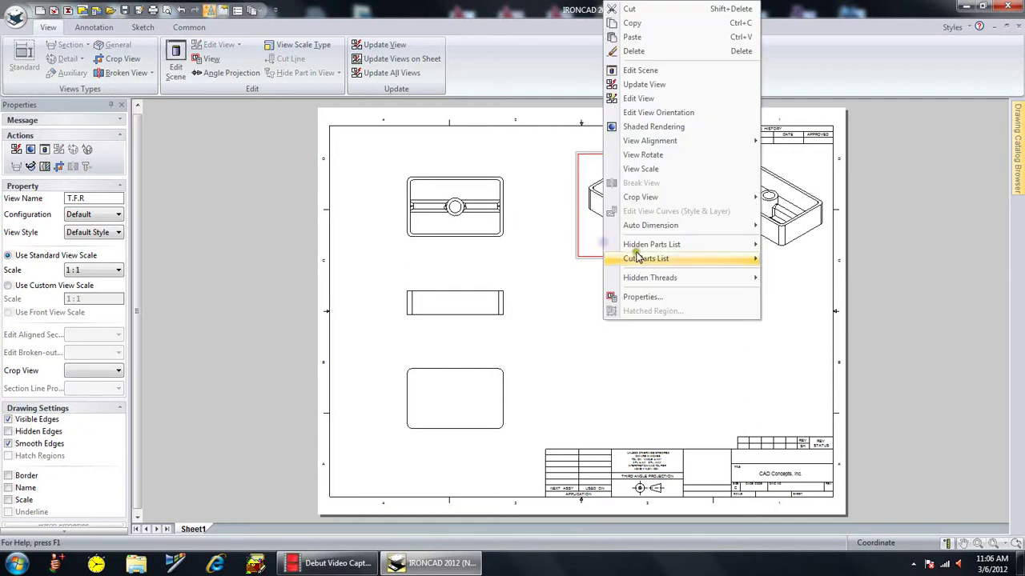
{"action": "left_click", "coordinate": [675, 133]}
{"action": "left_click", "coordinate": [640, 295]}
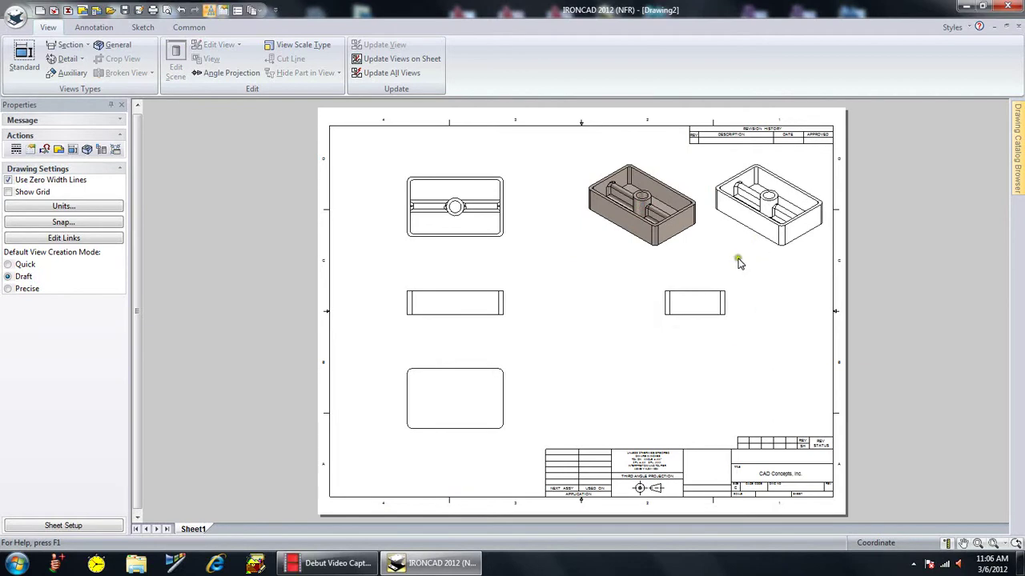
Nudge the top view slightly lower, closer to the front view.
{"action": "left_click", "coordinate": [478, 234]}
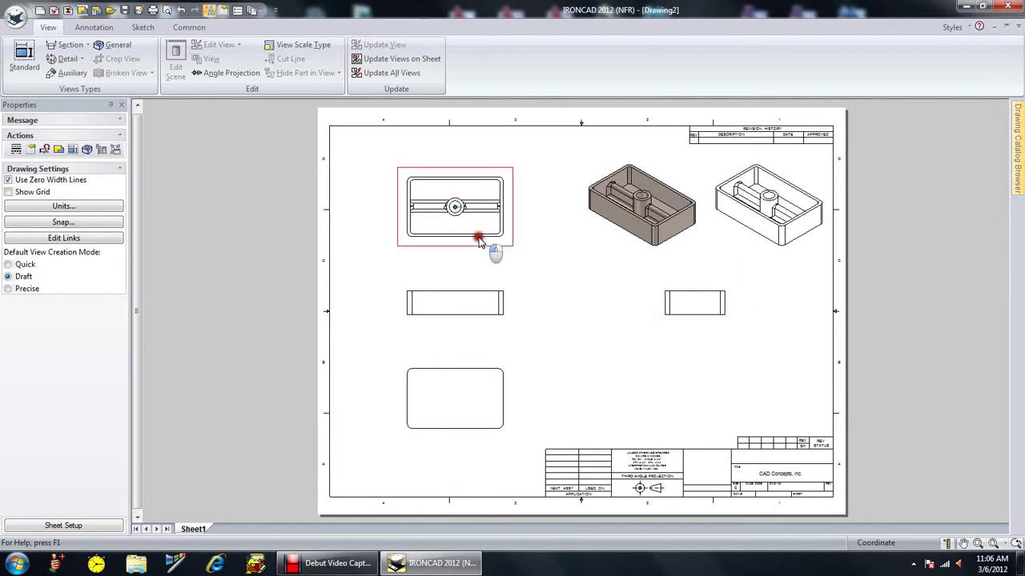
{"action": "left_click_drag", "start_coordinate": [480, 273], "coordinate": [481, 276]}
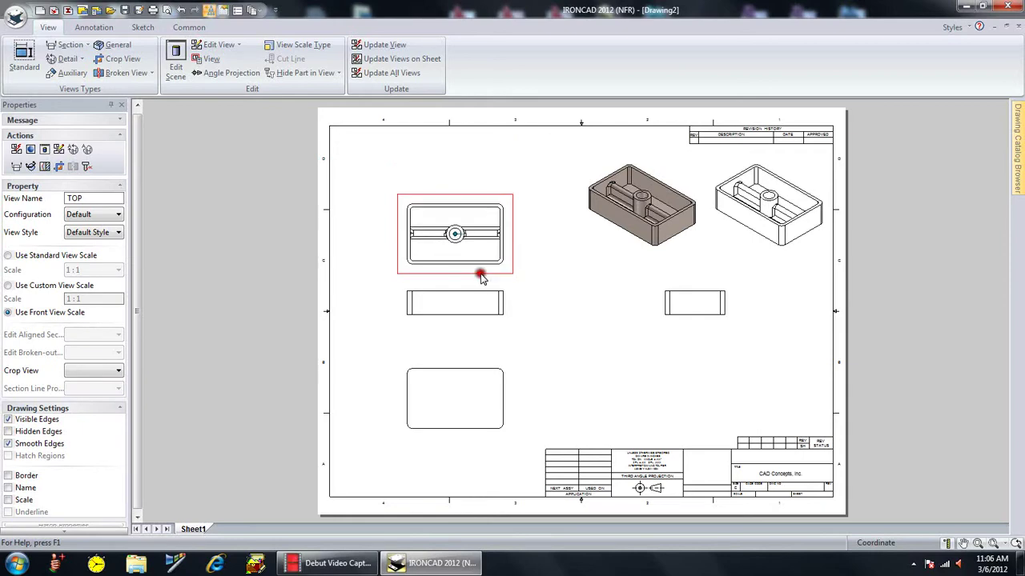
{"action": "left_click", "coordinate": [545, 253]}
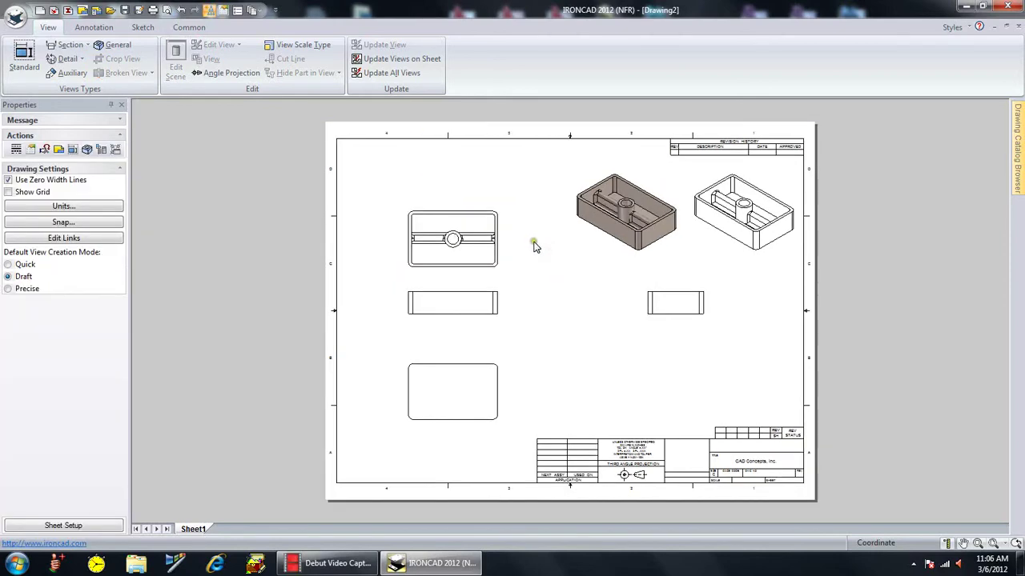
Cut section A-A horizontally through the top view's centre and place it above.
{"action": "scroll", "coordinate": [531, 245], "scroll_direction": "up", "scroll_amount": 1}
{"action": "scroll", "coordinate": [532, 245], "scroll_direction": "up", "scroll_amount": 4}
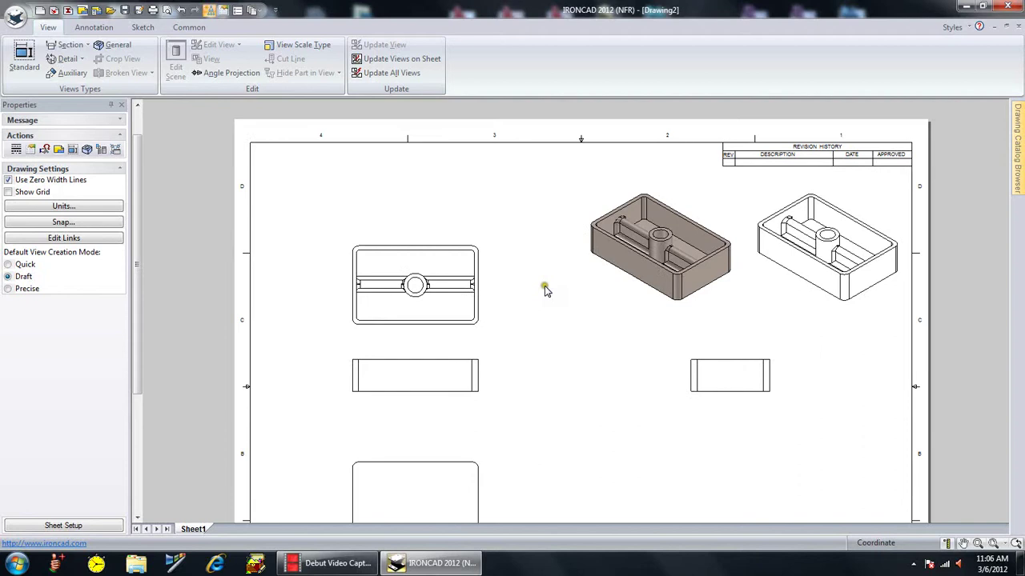
{"action": "left_click", "coordinate": [68, 45]}
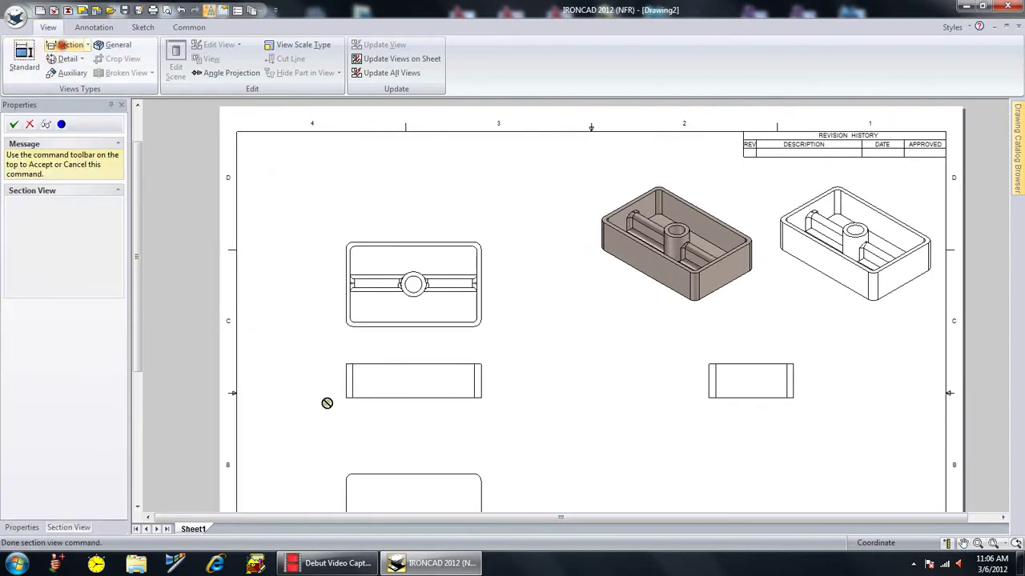
{"action": "left_click", "coordinate": [333, 284]}
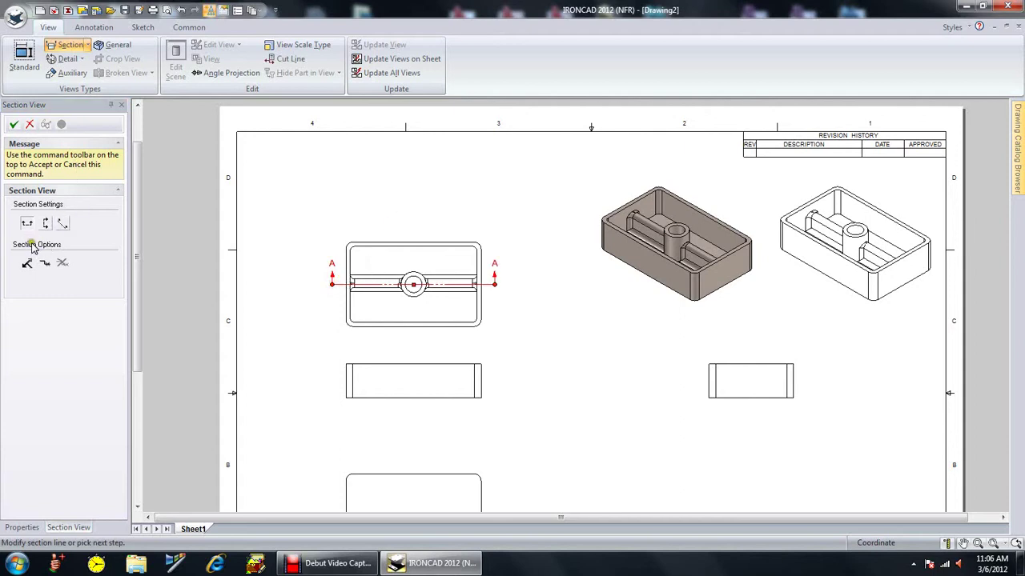
{"action": "left_click", "coordinate": [14, 124]}
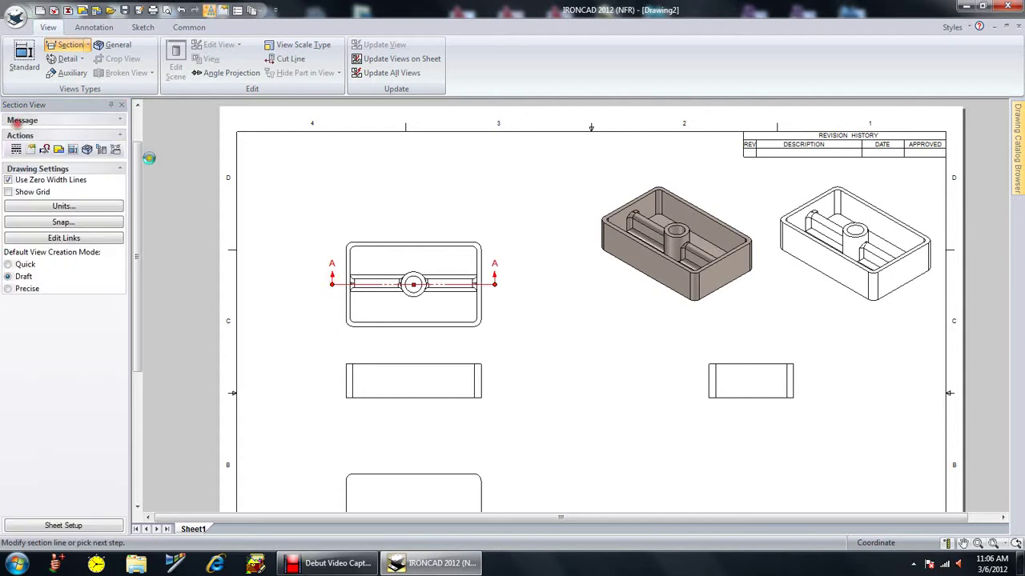
{"action": "left_click", "coordinate": [416, 193]}
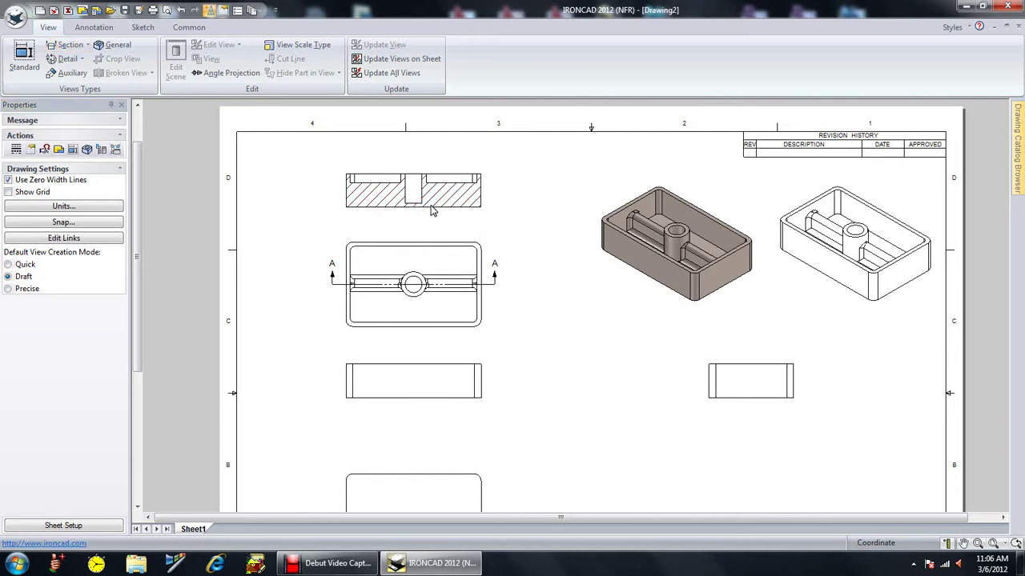
Show the name and scale labels under section view A-A.
{"action": "left_click", "coordinate": [356, 195]}
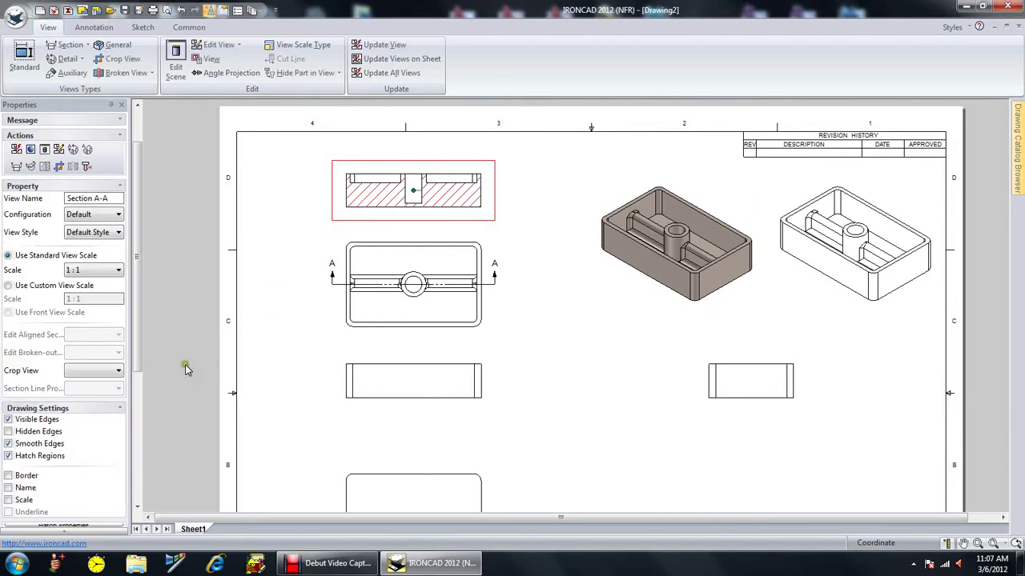
{"action": "scroll", "coordinate": [140, 316], "scroll_direction": "down", "scroll_amount": 3}
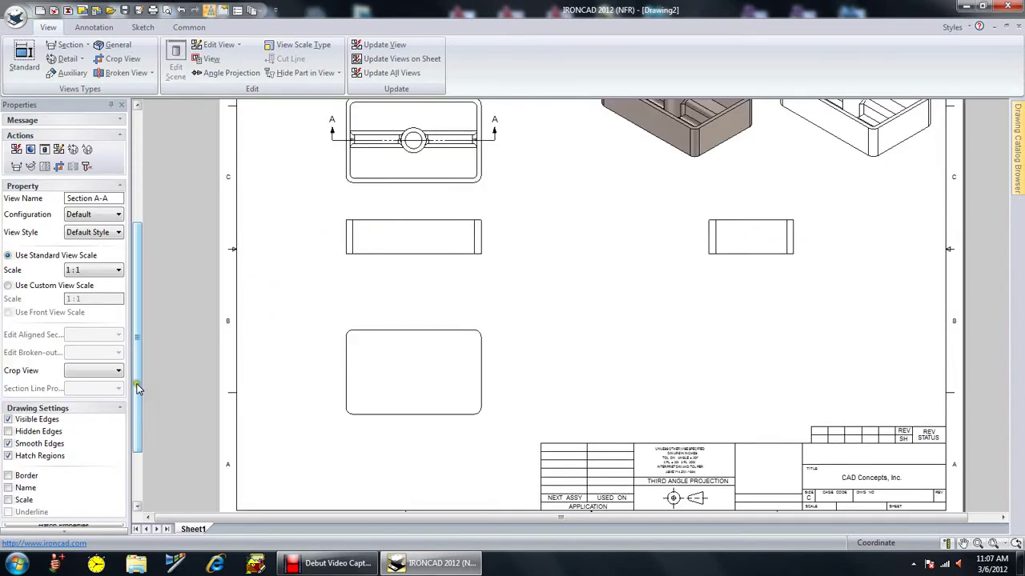
{"action": "scroll", "coordinate": [139, 315], "scroll_direction": "up", "scroll_amount": 3}
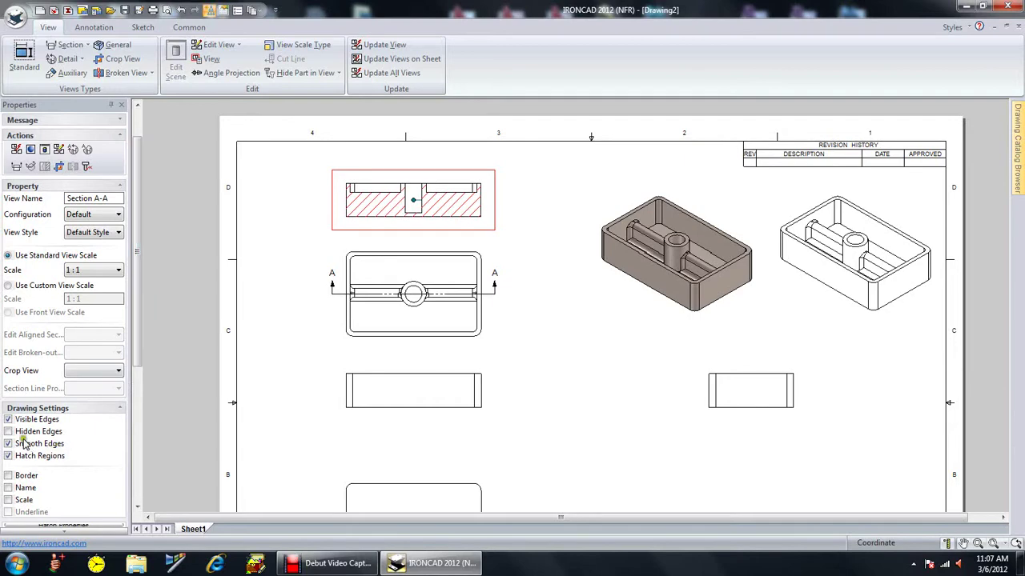
{"action": "left_click", "coordinate": [9, 488]}
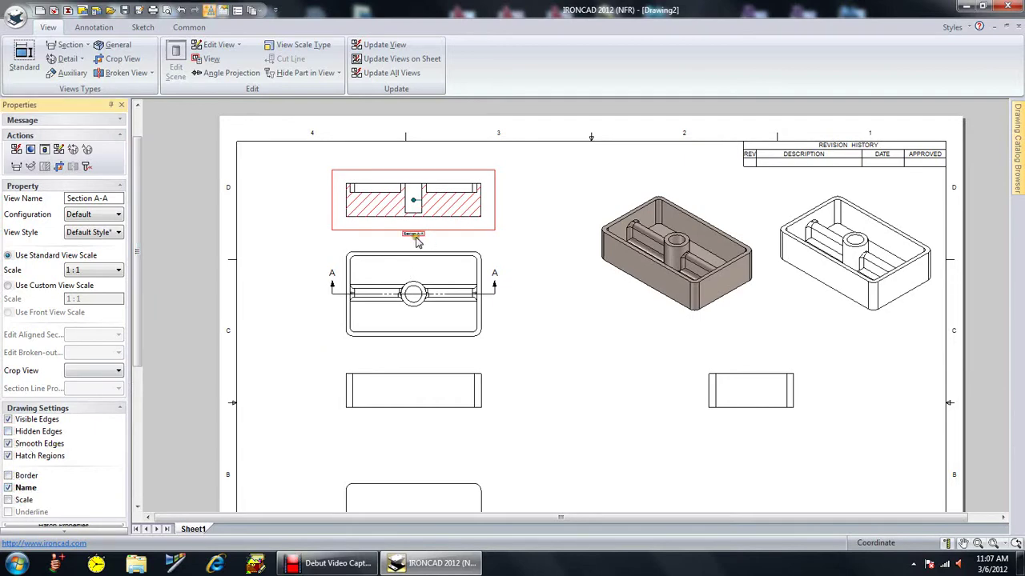
{"action": "left_click", "coordinate": [8, 499]}
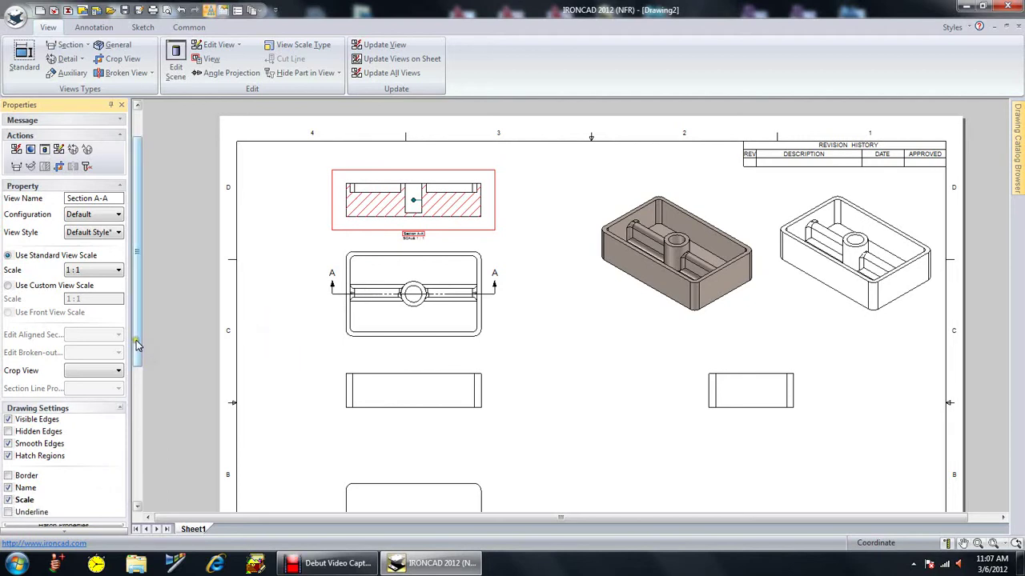
Turn on name labels for the front, right and bottom views.
{"action": "left_click", "coordinate": [391, 406]}
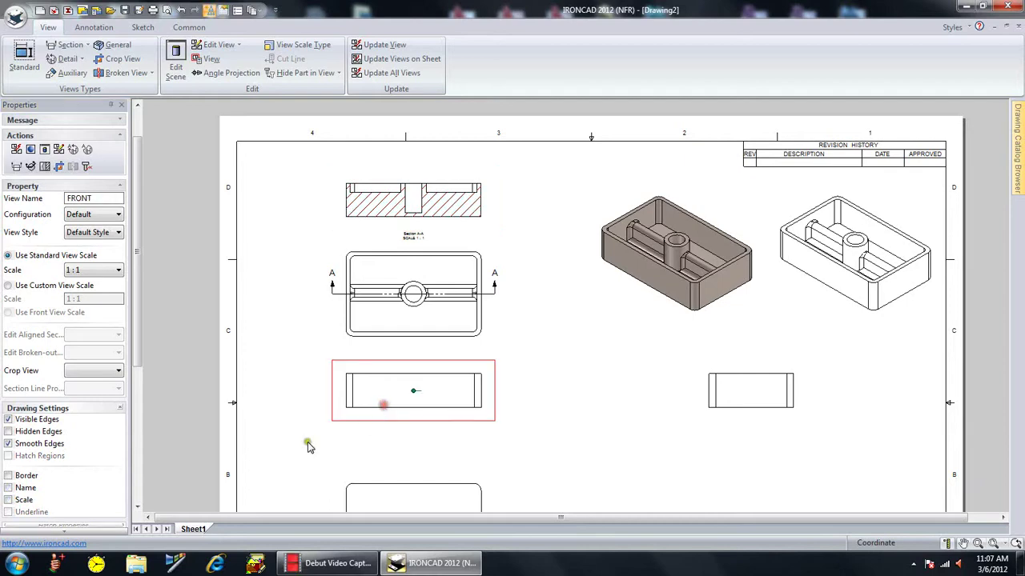
{"action": "left_click", "coordinate": [9, 488]}
{"action": "left_click", "coordinate": [752, 415]}
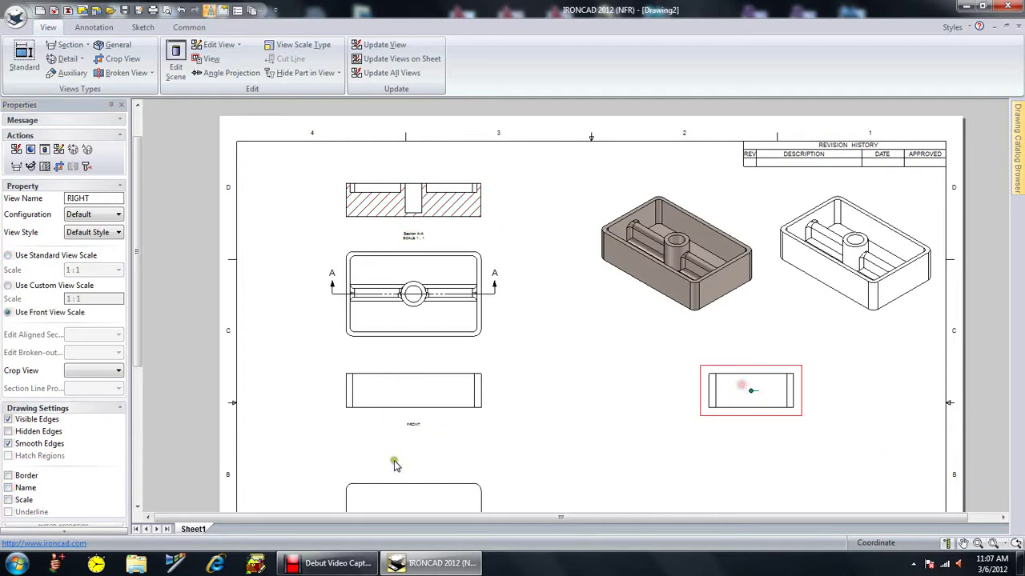
{"action": "left_click", "coordinate": [9, 489]}
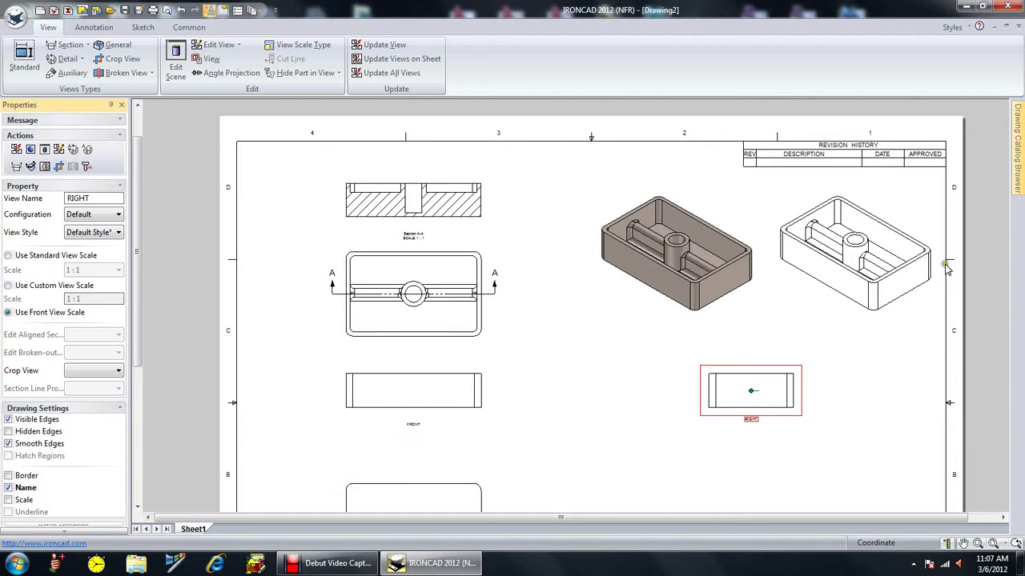
{"action": "left_click_drag", "start_coordinate": [137, 252], "coordinate": [137, 295]}
{"action": "left_click", "coordinate": [389, 464]}
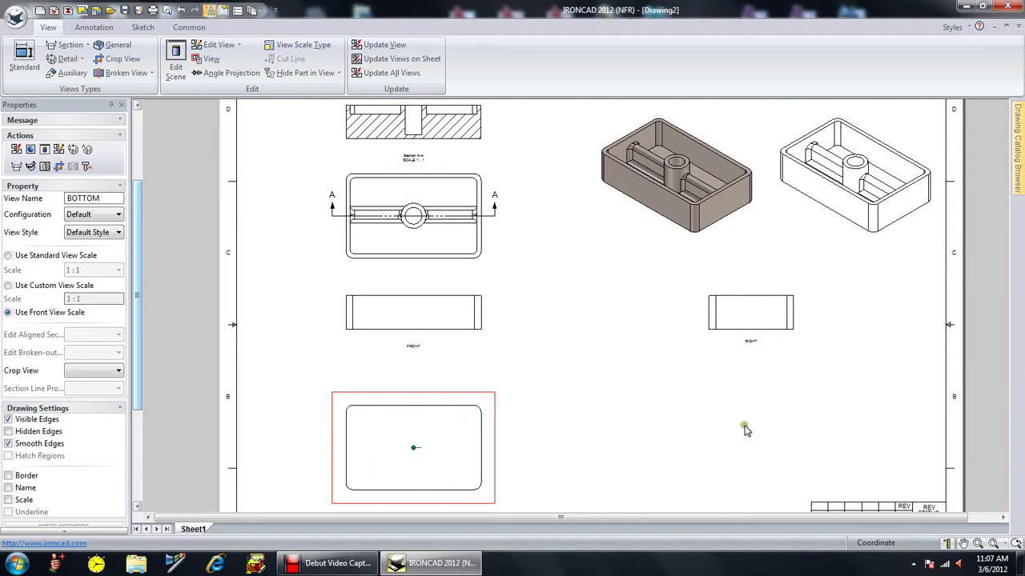
{"action": "mouse_move", "coordinate": [589, 441]}
{"action": "middle_mouse_down"}
{"action": "mouse_move", "coordinate": [528, 452]}
{"action": "mouse_move", "coordinate": [510, 411]}
{"action": "mouse_move", "coordinate": [525, 317]}
{"action": "middle_mouse_up"}
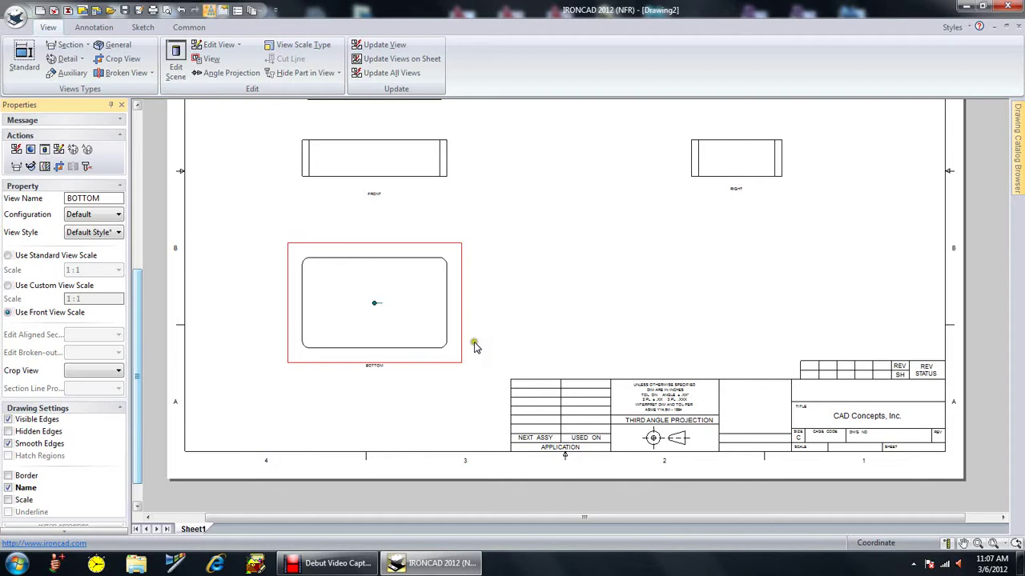
{"action": "left_click", "coordinate": [502, 340]}
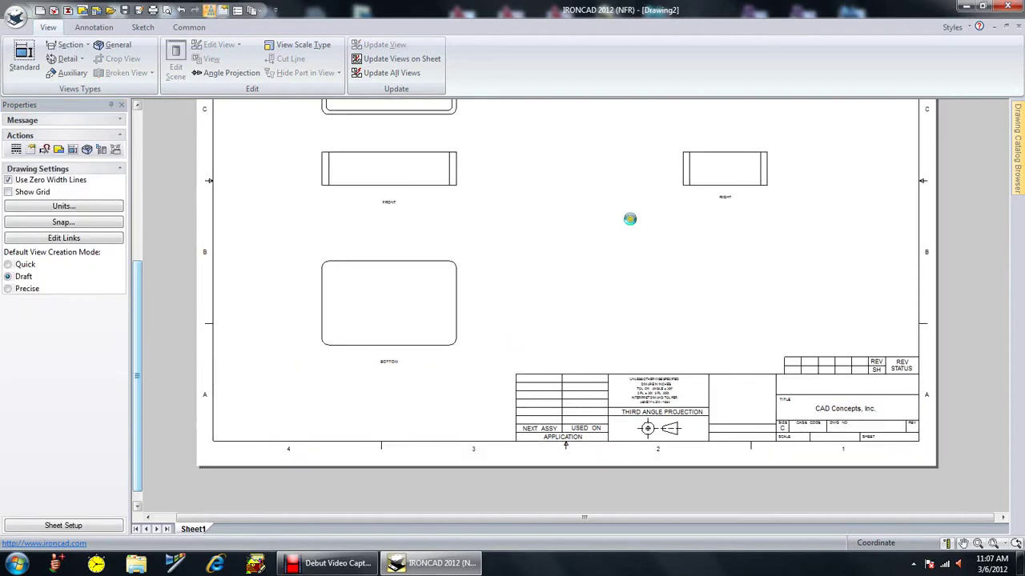
{"action": "mouse_move", "coordinate": [629, 217]}
{"action": "middle_mouse_down"}
{"action": "mouse_move", "coordinate": [595, 378]}
{"action": "mouse_move", "coordinate": [530, 393]}
{"action": "mouse_move", "coordinate": [622, 361]}
{"action": "mouse_move", "coordinate": [659, 328]}
{"action": "middle_mouse_up"}
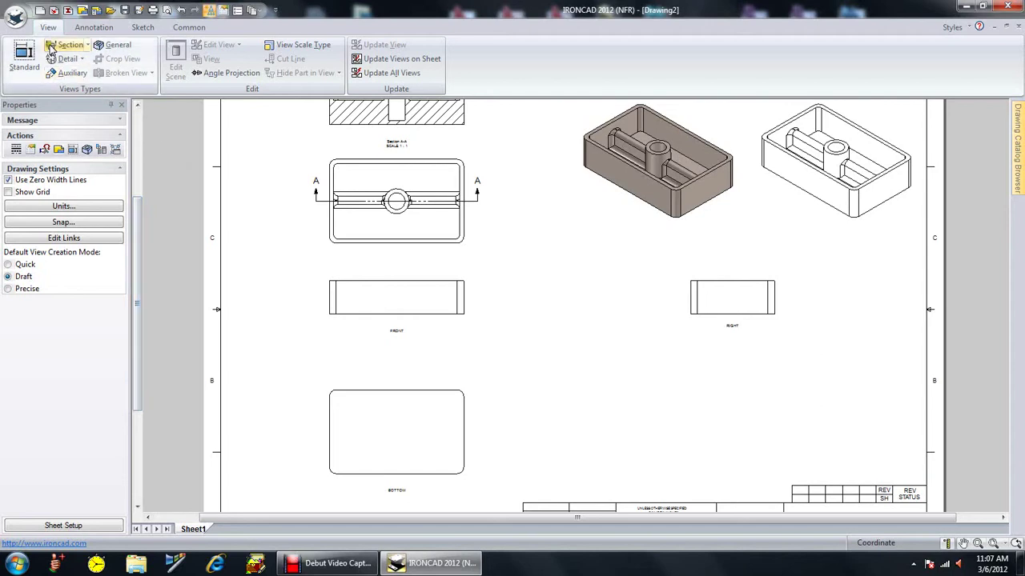
Dimension the bottom view's width with a 4.000 horizontal dimension above it.
{"action": "left_click", "coordinate": [94, 28]}
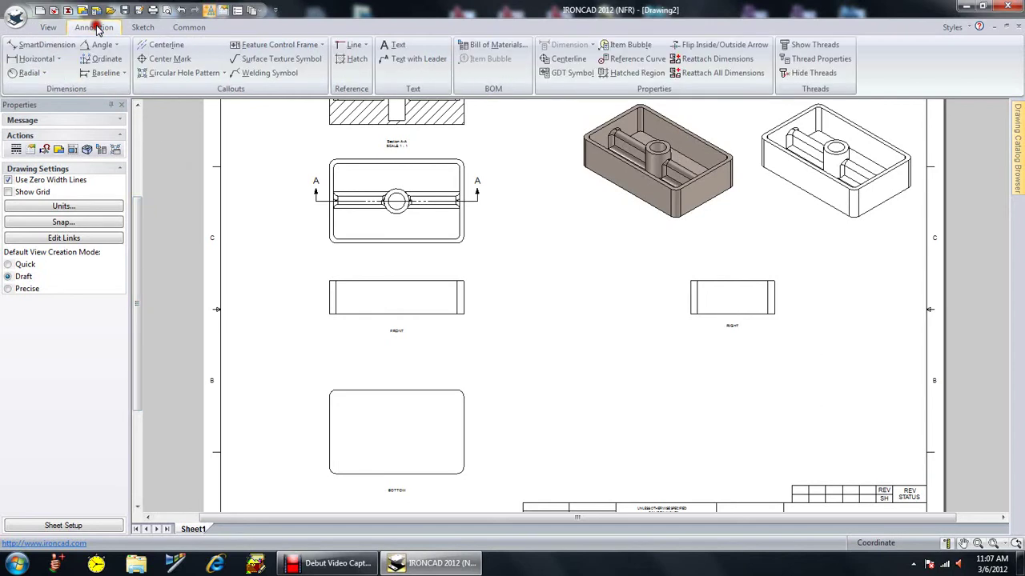
{"action": "left_click", "coordinate": [36, 58]}
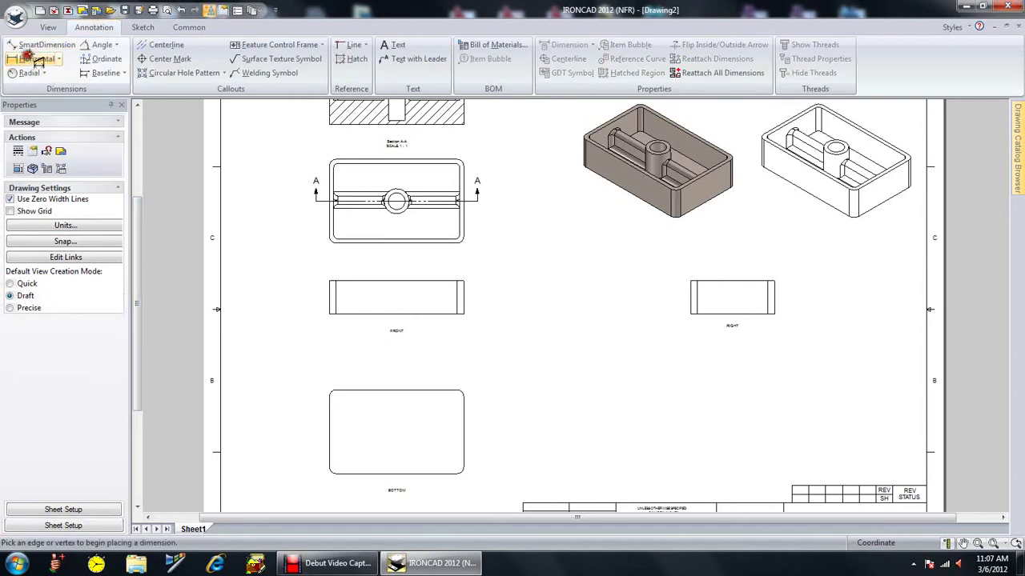
{"action": "left_click", "coordinate": [330, 395]}
{"action": "left_click", "coordinate": [465, 397]}
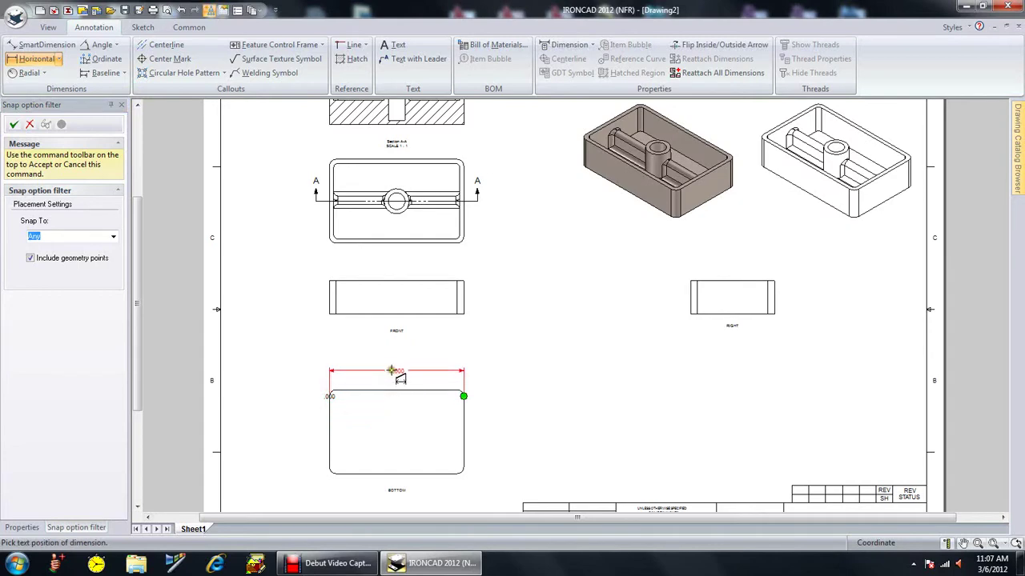
{"action": "left_click", "coordinate": [395, 367]}
Add vertical dimensions: 2.500 on the bottom view and 1.000 on the front view.
{"action": "left_click", "coordinate": [60, 59]}
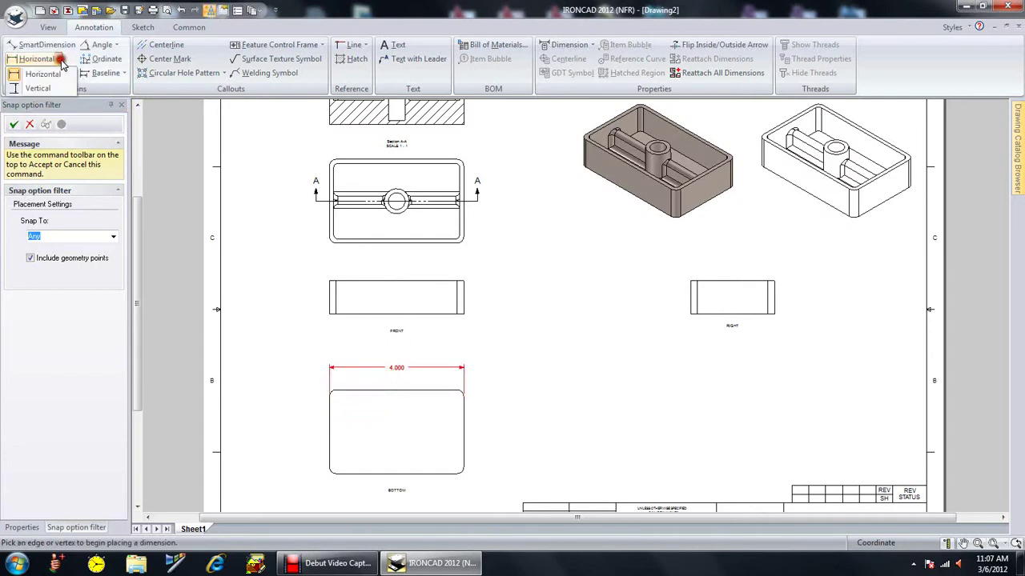
{"action": "left_click", "coordinate": [38, 88]}
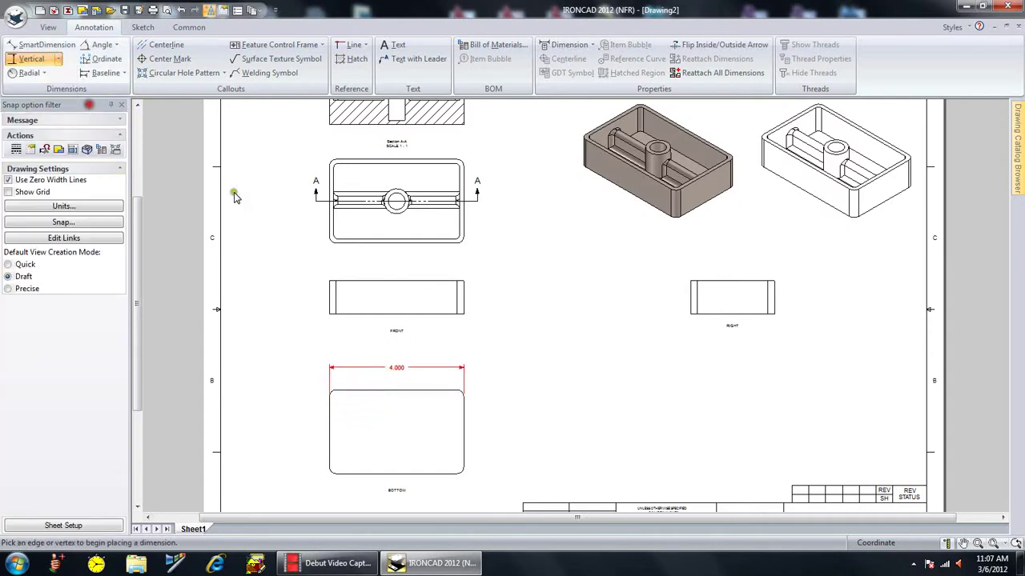
{"action": "left_click", "coordinate": [336, 392]}
{"action": "left_click", "coordinate": [338, 470]}
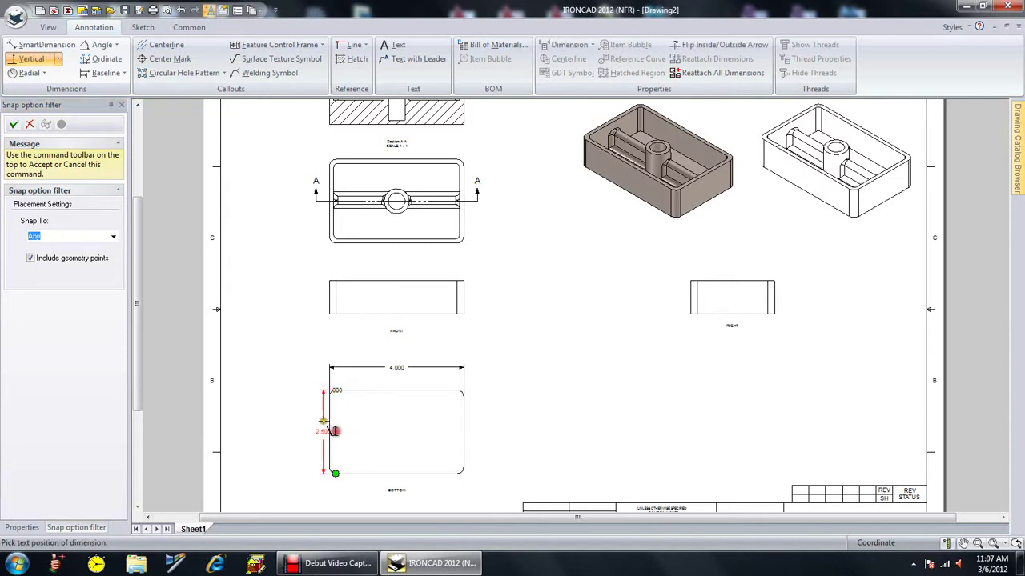
{"action": "left_click", "coordinate": [299, 428]}
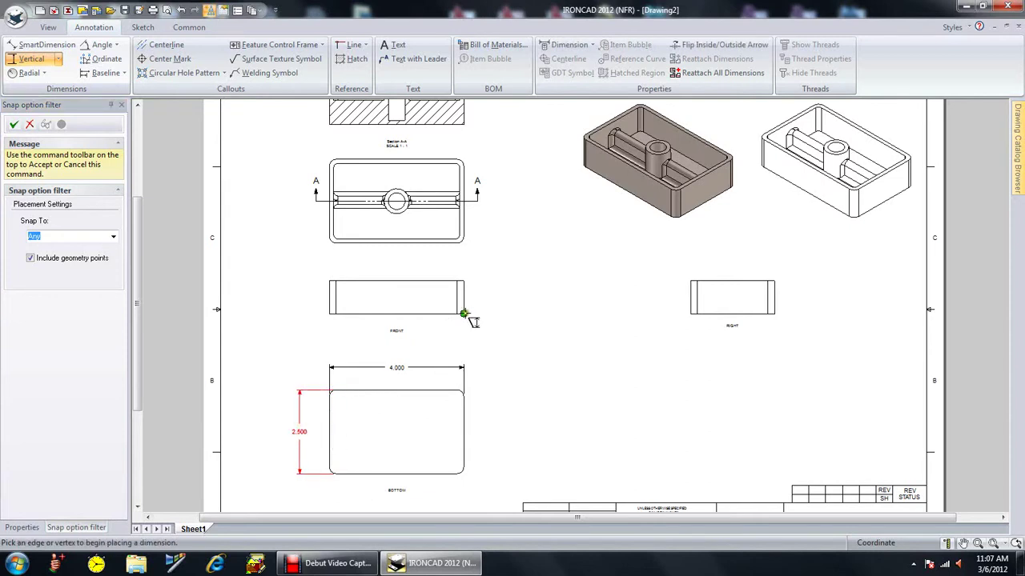
{"action": "left_click", "coordinate": [462, 314]}
{"action": "left_click", "coordinate": [463, 281]}
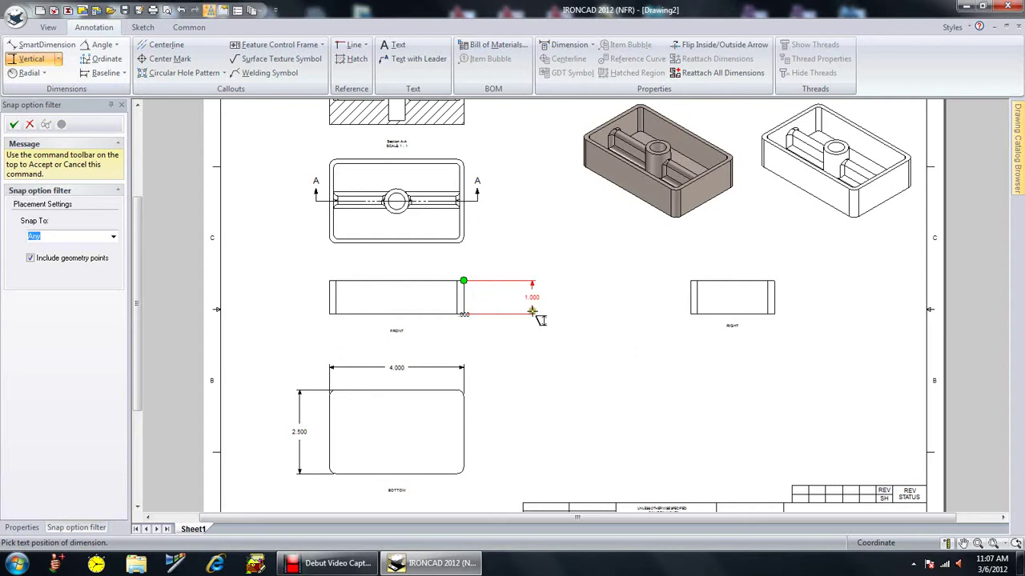
{"action": "left_click", "coordinate": [541, 312]}
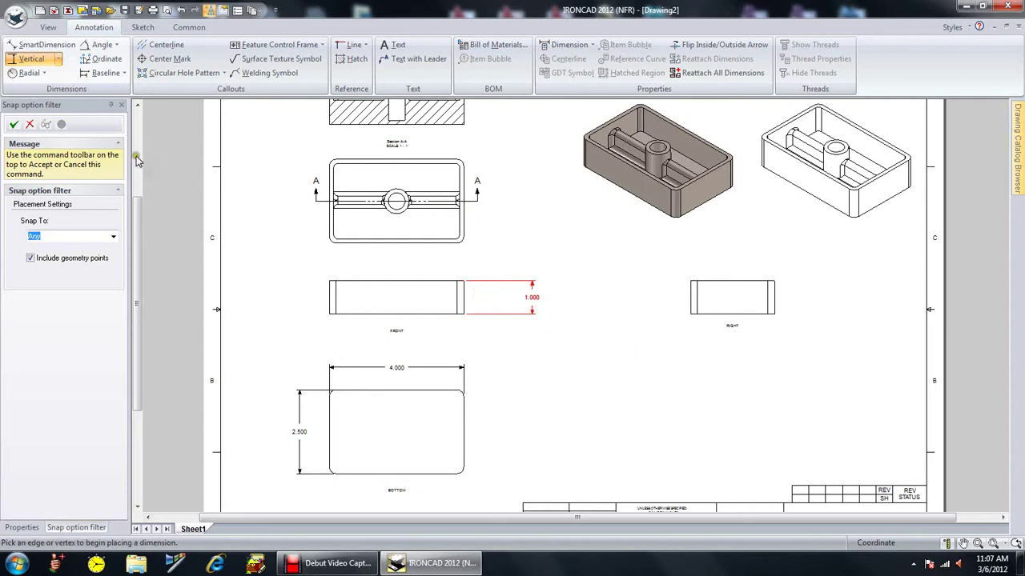
{"action": "left_click", "coordinate": [13, 124]}
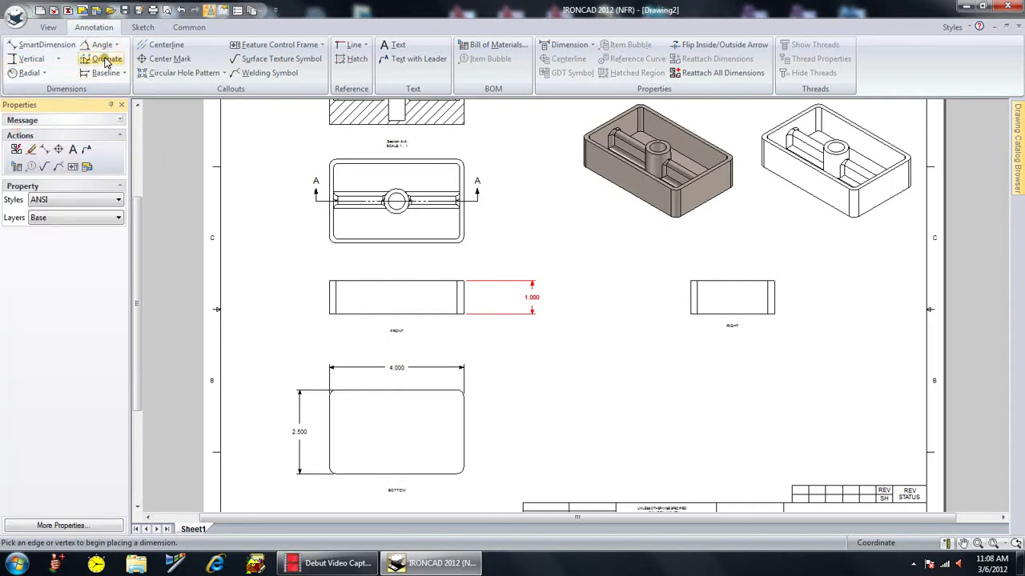
Circle the central boss to create detail view B at 4:1 scale.
{"action": "left_click", "coordinate": [54, 30]}
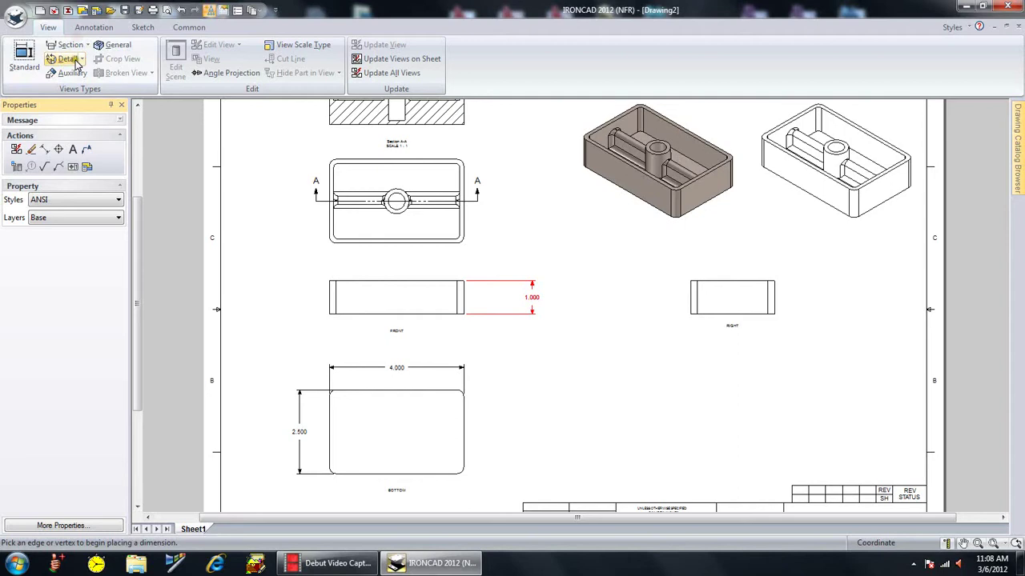
{"action": "left_click", "coordinate": [69, 61]}
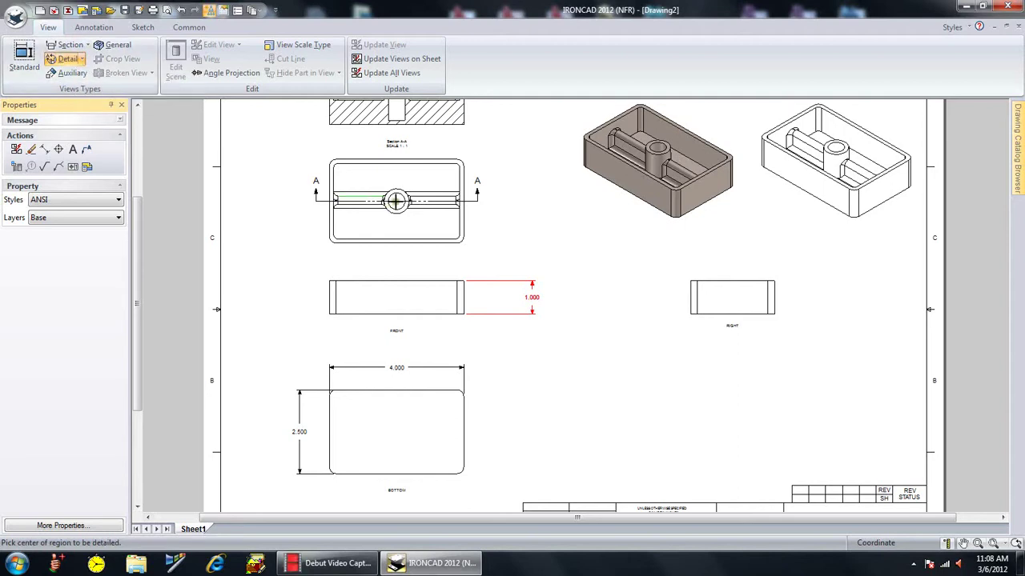
{"action": "left_click", "coordinate": [397, 200]}
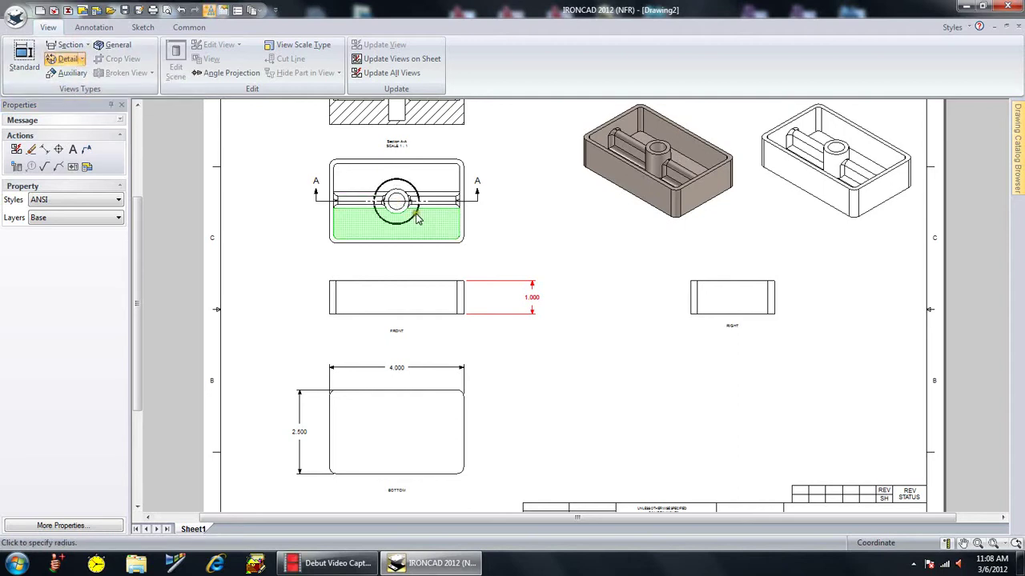
{"action": "left_click", "coordinate": [416, 219]}
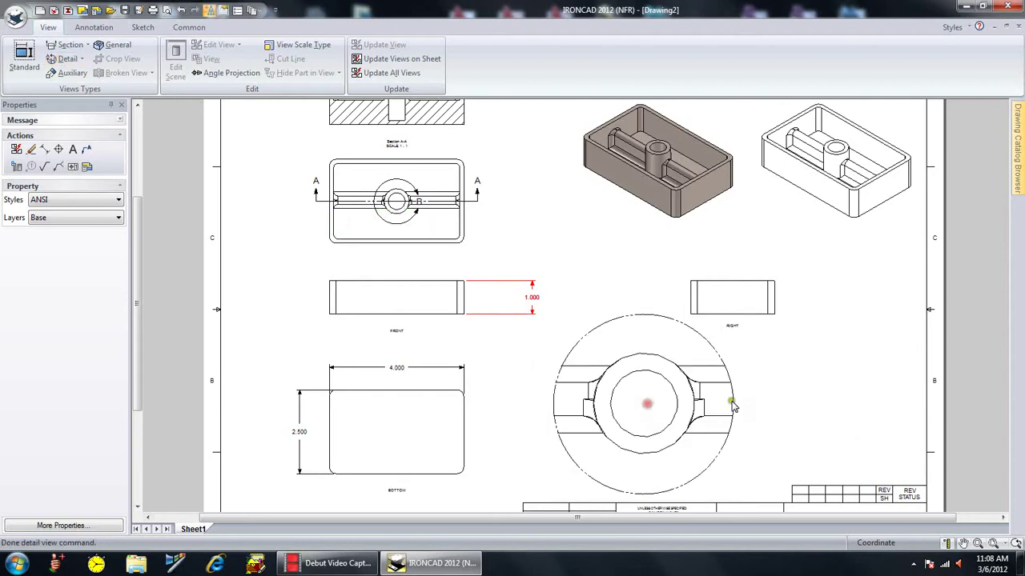
Show Detail B's scale label, raise it, and shift the right view further right.
{"action": "left_click", "coordinate": [592, 361]}
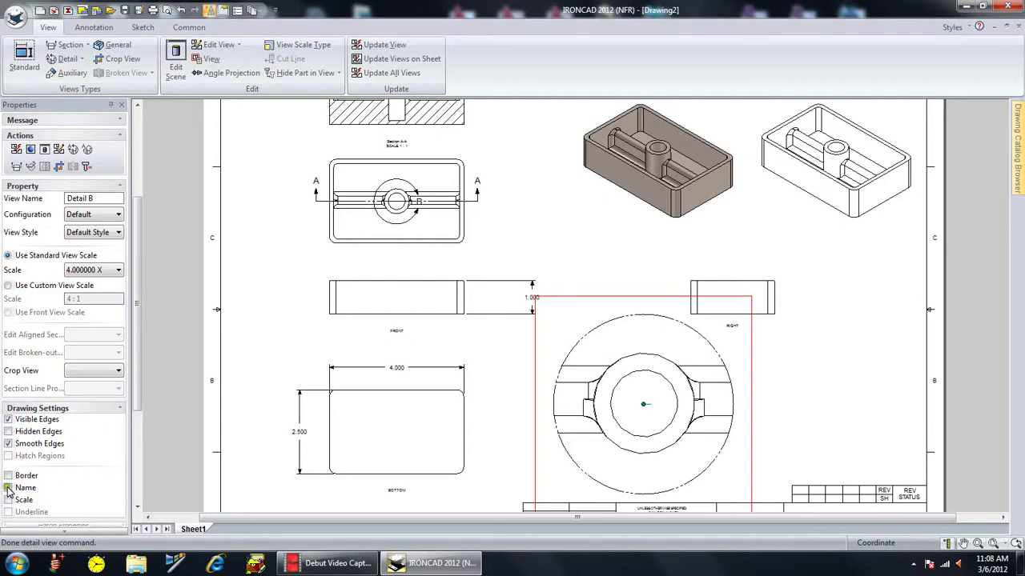
{"action": "left_click", "coordinate": [9, 499]}
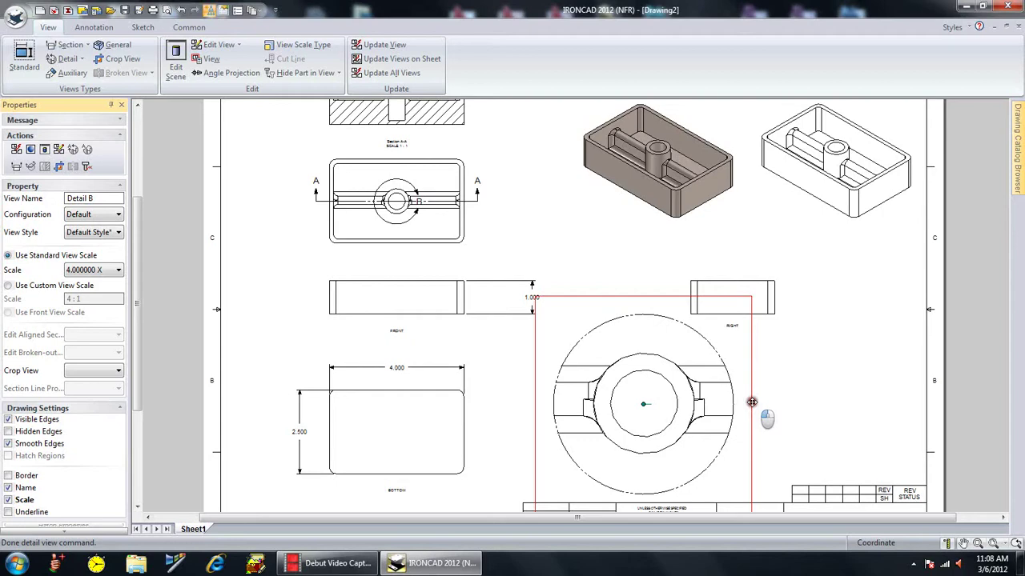
{"action": "left_click_drag", "start_coordinate": [754, 439], "coordinate": [750, 393]}
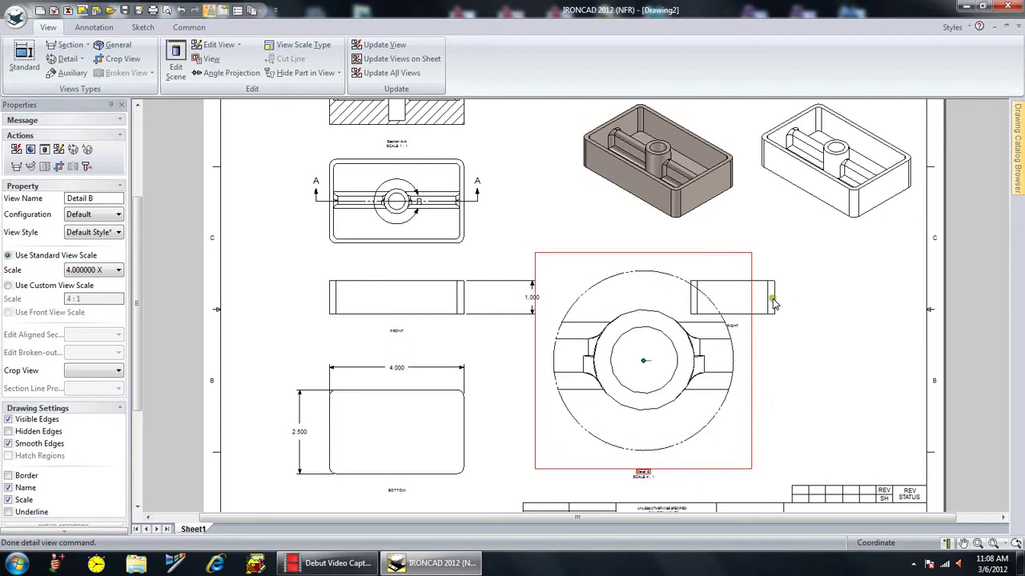
{"action": "left_click_drag", "start_coordinate": [773, 302], "coordinate": [882, 301]}
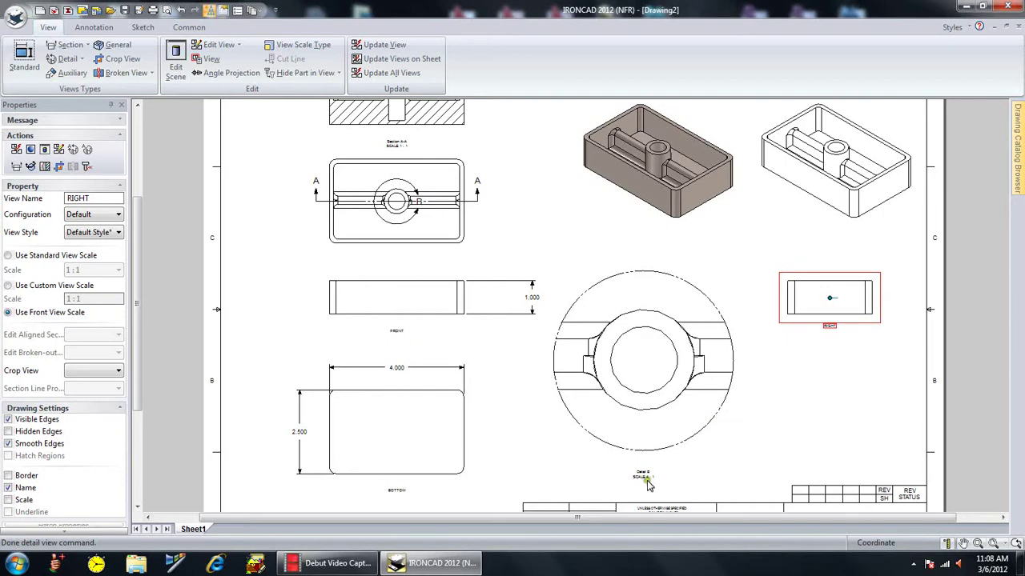
{"action": "scroll", "coordinate": [648, 483], "scroll_direction": "up", "scroll_amount": 3}
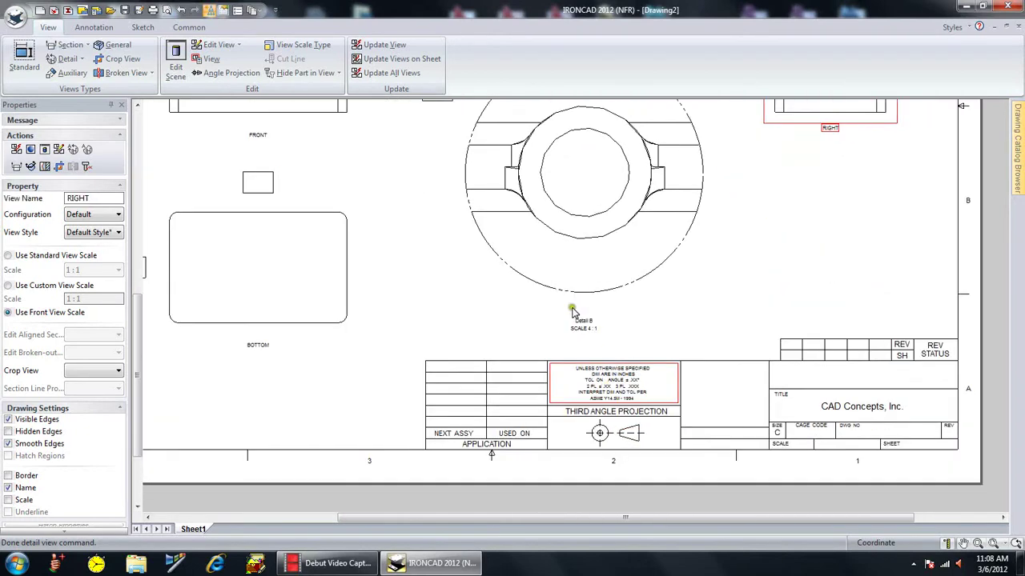
{"action": "scroll", "coordinate": [573, 312], "scroll_direction": "up", "scroll_amount": 2}
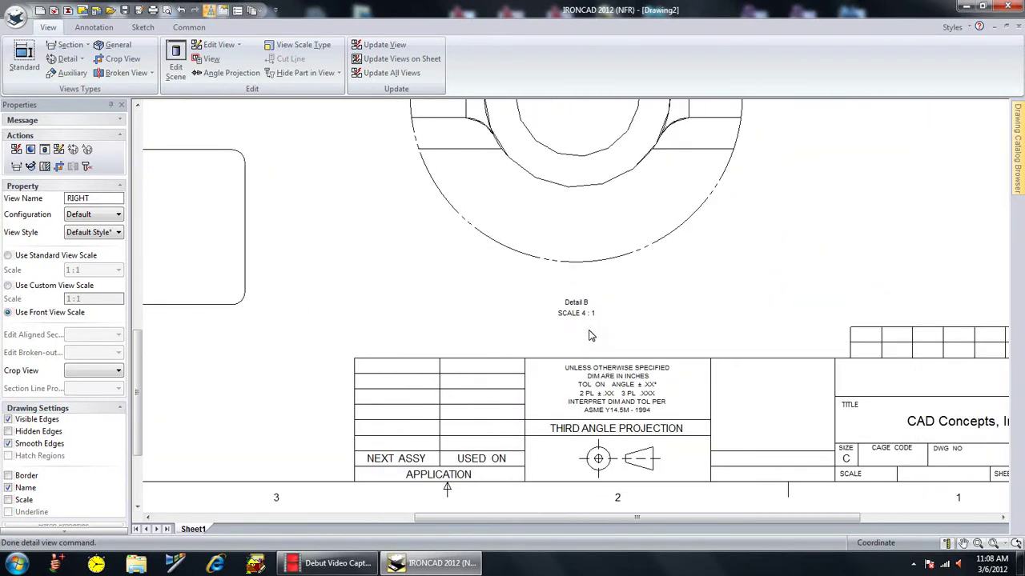
{"action": "scroll", "coordinate": [592, 328], "scroll_direction": "down", "scroll_amount": 4}
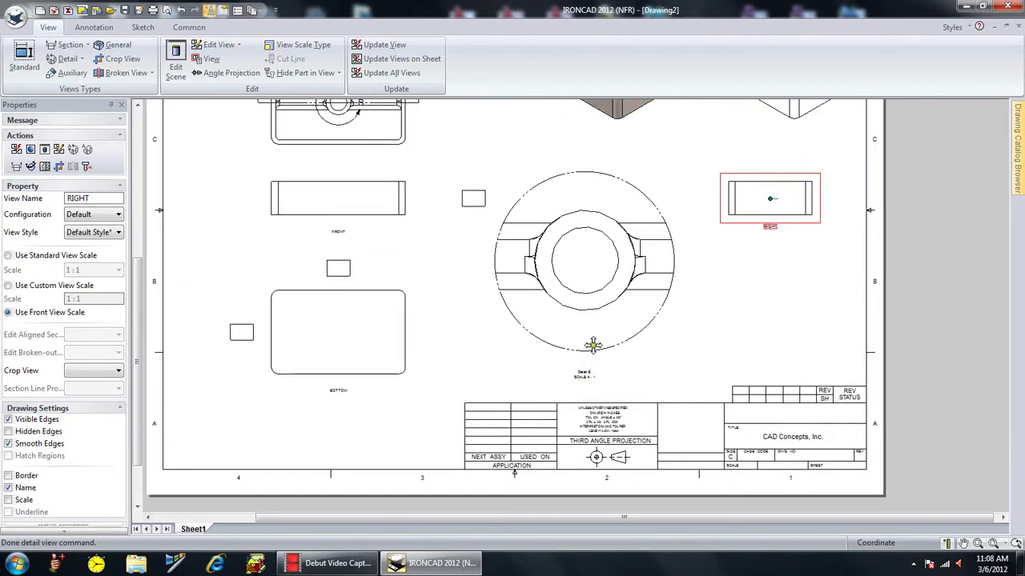
Add radial dimensions R.250 and R.375 to Detail B's inner and outer boss circles.
{"action": "left_click", "coordinate": [94, 28]}
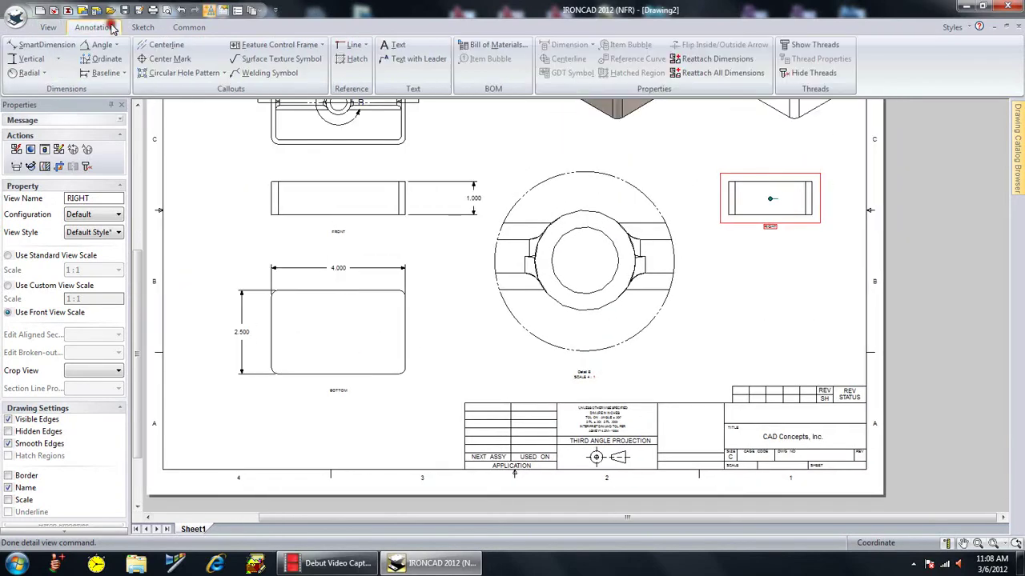
{"action": "left_click", "coordinate": [29, 73]}
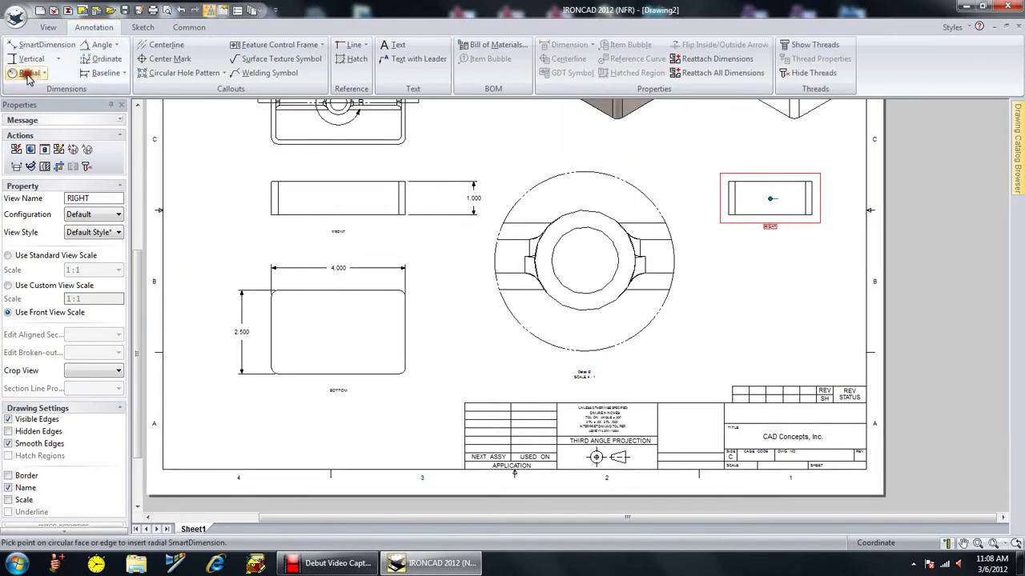
{"action": "left_click", "coordinate": [607, 283]}
{"action": "left_click", "coordinate": [701, 333]}
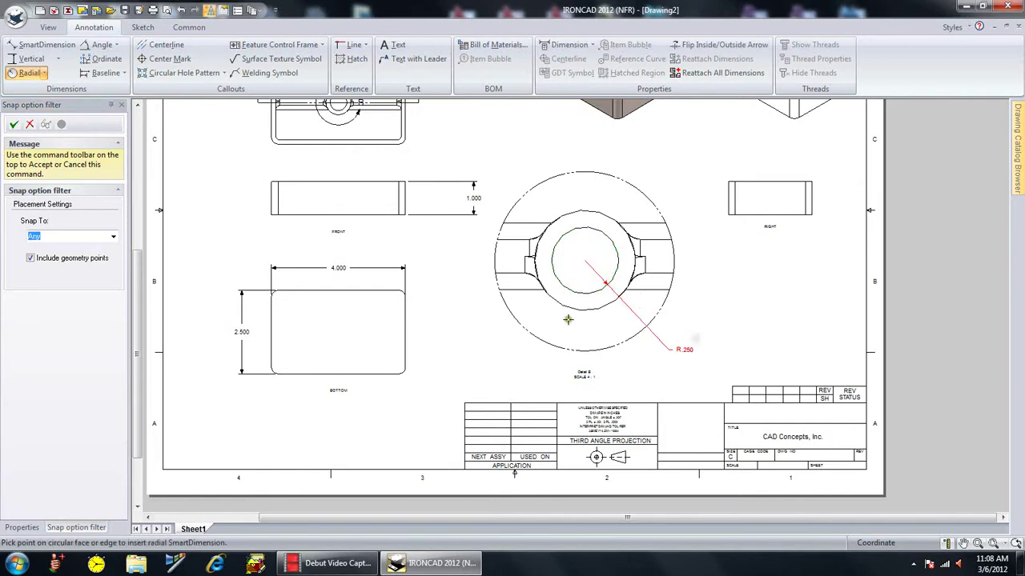
{"action": "left_click", "coordinate": [566, 311]}
{"action": "left_click", "coordinate": [498, 370]}
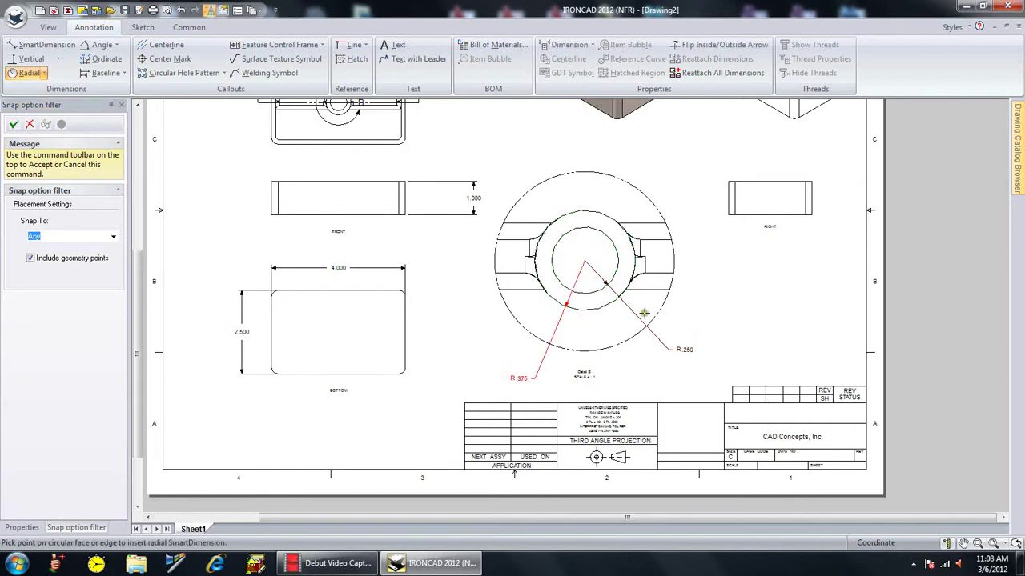
{"action": "scroll", "coordinate": [767, 268], "scroll_direction": "down", "scroll_amount": 1}
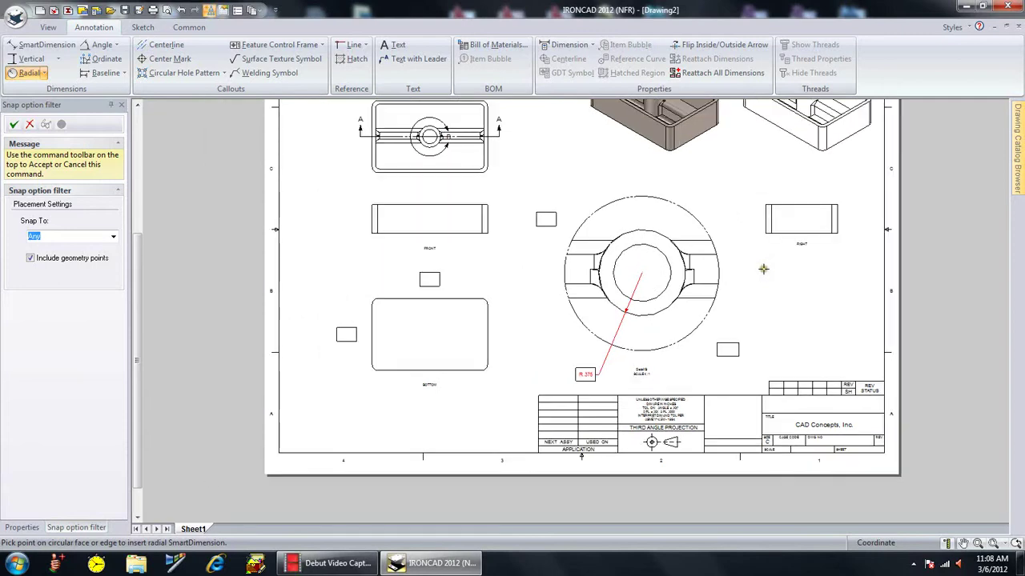
{"action": "middle_click_drag", "start_coordinate": [767, 230], "coordinate": [723, 290]}
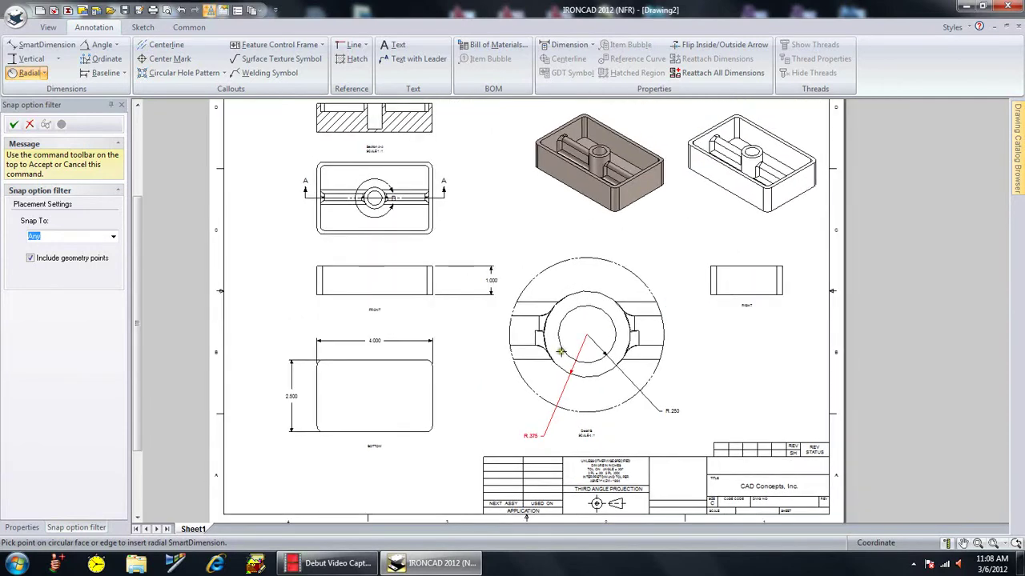
{"action": "scroll", "coordinate": [645, 293], "scroll_direction": "down", "scroll_amount": 1}
{"action": "scroll", "coordinate": [502, 292], "scroll_direction": "up", "scroll_amount": 1}
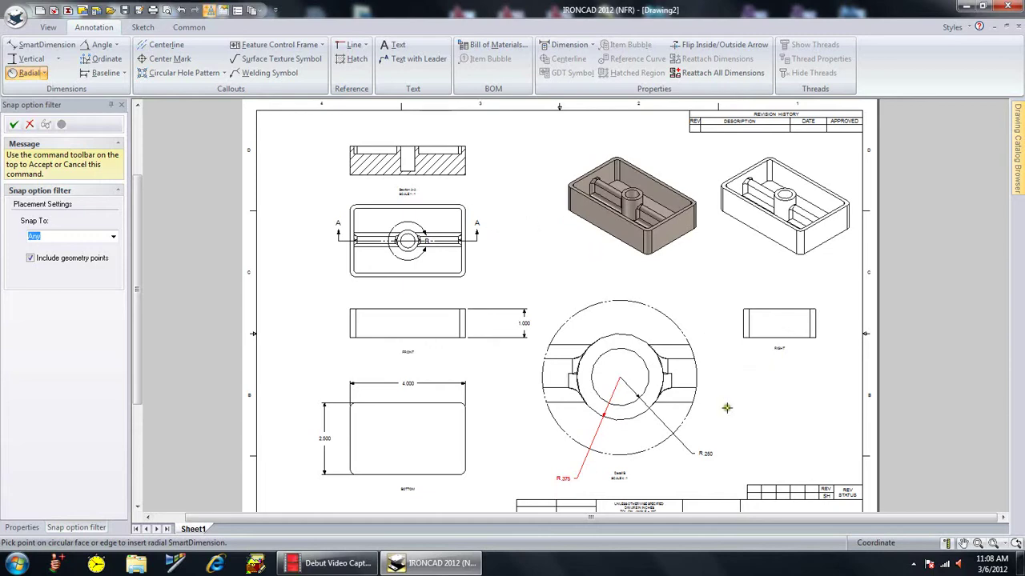
{"action": "mouse_move", "coordinate": [664, 376]}
{"action": "middle_mouse_down"}
{"action": "mouse_move", "coordinate": [646, 368]}
{"action": "mouse_move", "coordinate": [641, 346]}
{"action": "middle_mouse_up"}
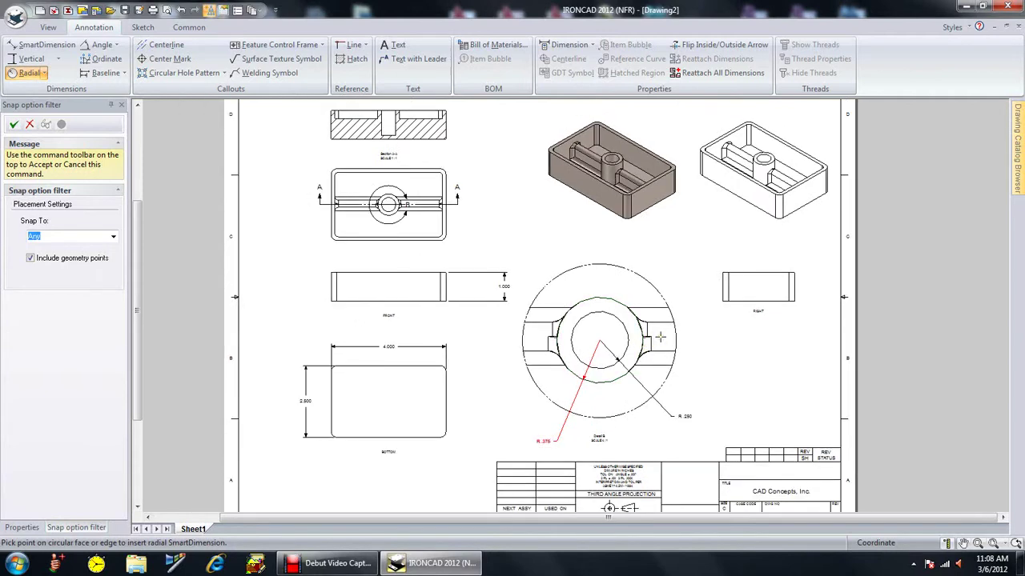